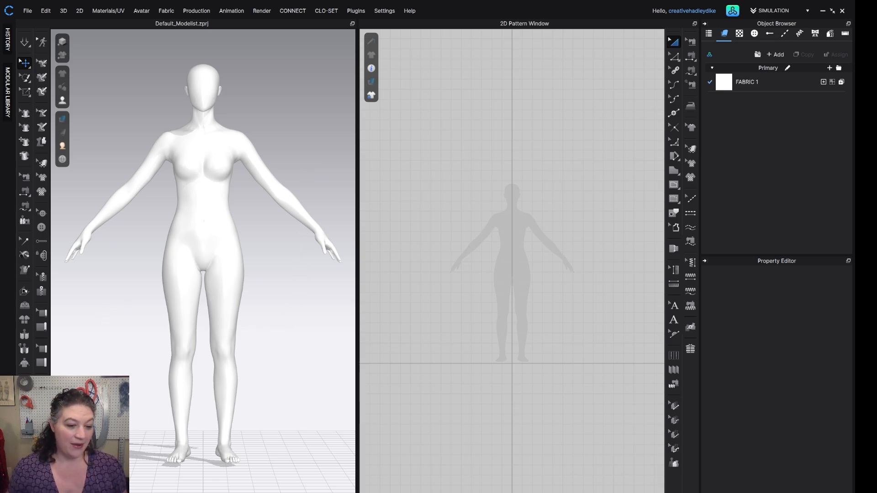
Step: Dock the avatar measuring tools in their own toolbar column and review the circumference, tape and Attach to Measure options
{"action": "left_click_drag", "start_coordinate": [41, 393], "coordinate": [56, 42]}
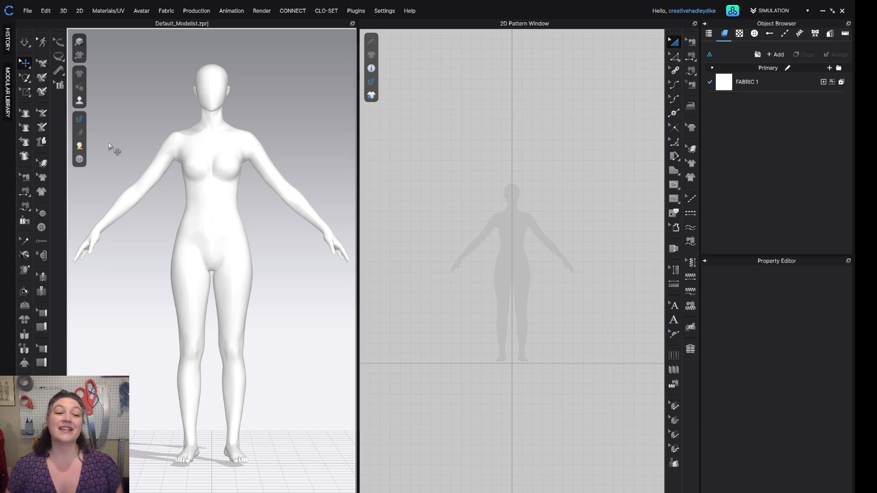
{"action": "left_click", "coordinate": [79, 160]}
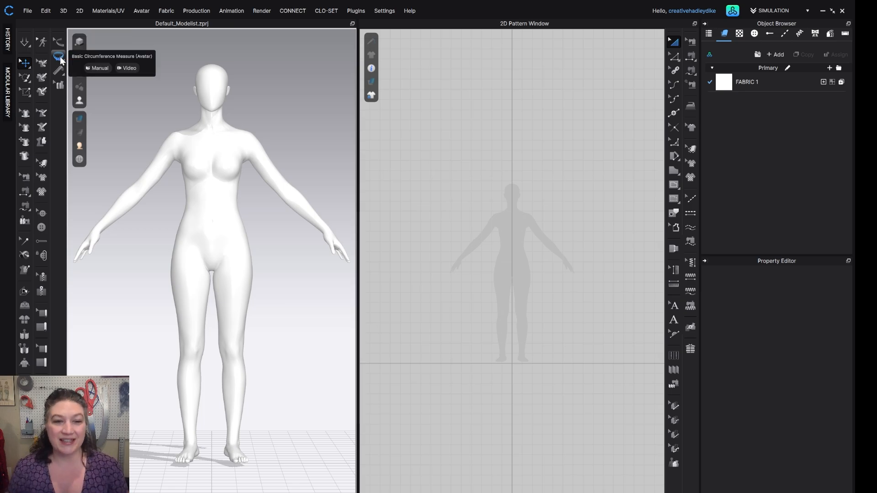
{"action": "left_click", "coordinate": [58, 56]}
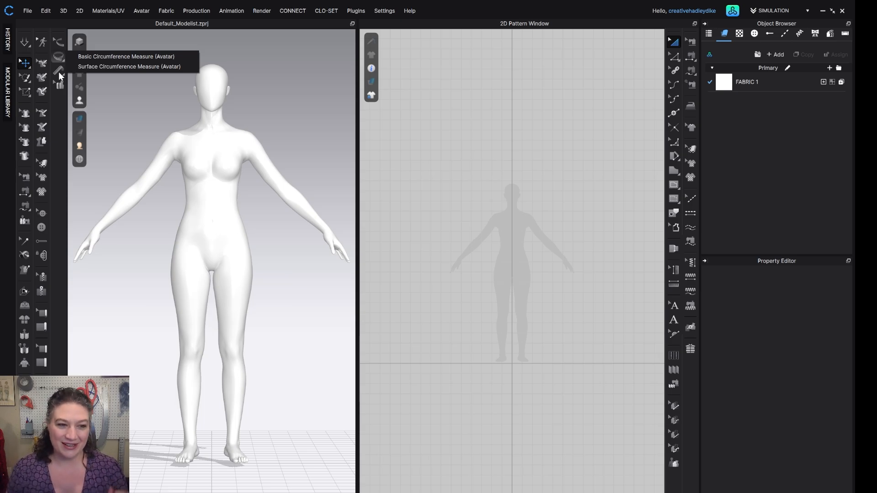
{"action": "mouse_move", "coordinate": [59, 72]}
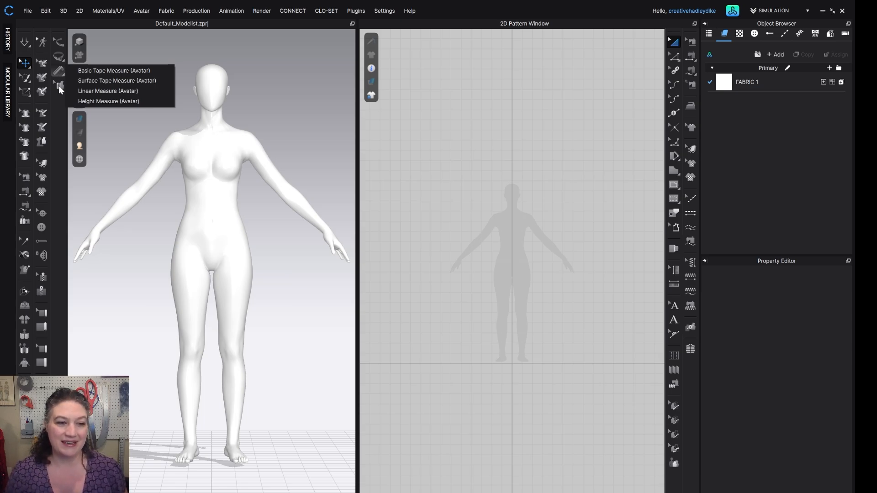
{"action": "left_click", "coordinate": [58, 86]}
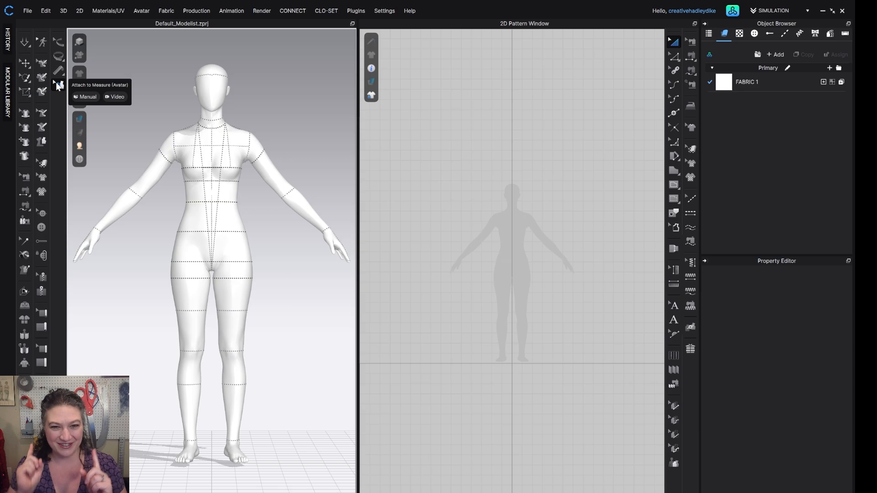
{"action": "left_click", "coordinate": [58, 86]}
Step: Measure the avatar's full bust with Basic Circumference Measure, placing points on both sides of the front bust line and at centre back
{"action": "left_click", "coordinate": [58, 58]}
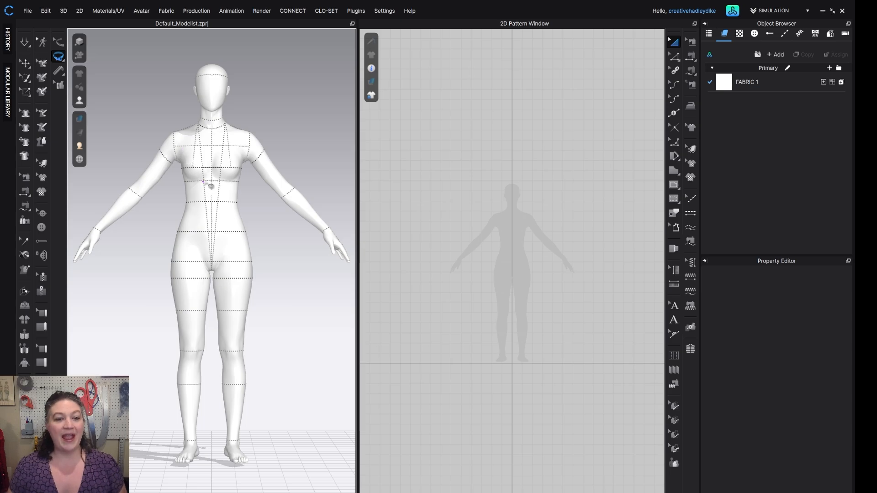
{"action": "scroll", "coordinate": [209, 153], "scroll_direction": "up", "scroll_amount": 5}
{"action": "scroll", "coordinate": [228, 302], "scroll_direction": "up", "scroll_amount": 5}
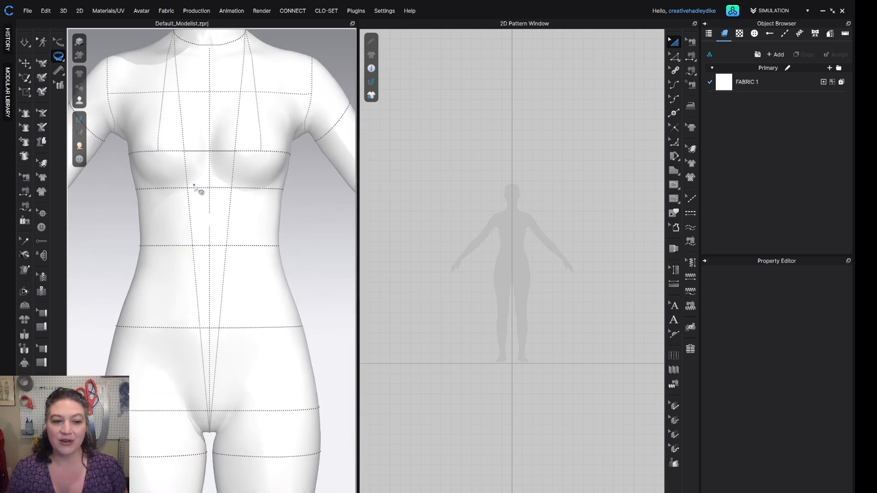
{"action": "right_click_drag", "start_coordinate": [205, 198], "coordinate": [205, 210]}
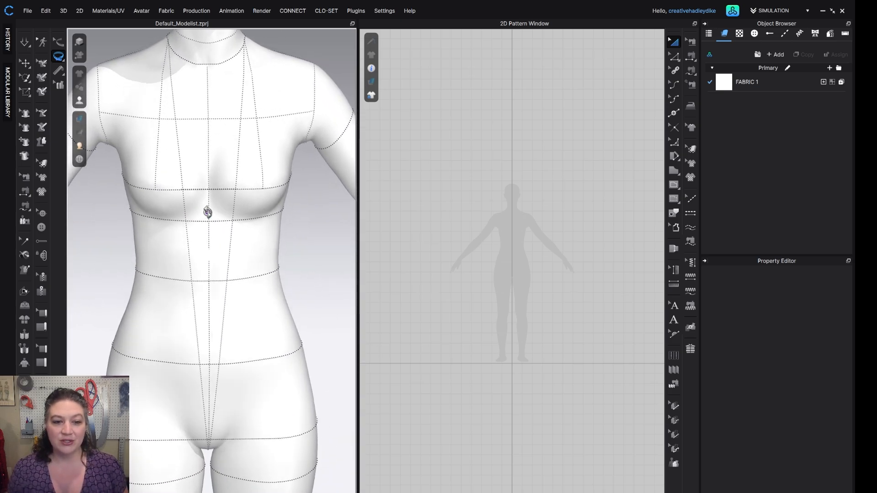
{"action": "left_click", "coordinate": [146, 189]}
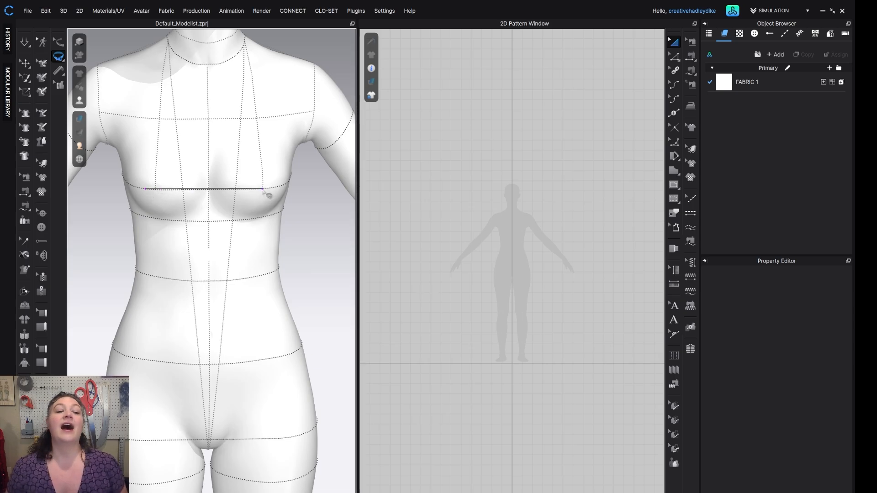
{"action": "left_click", "coordinate": [263, 189]}
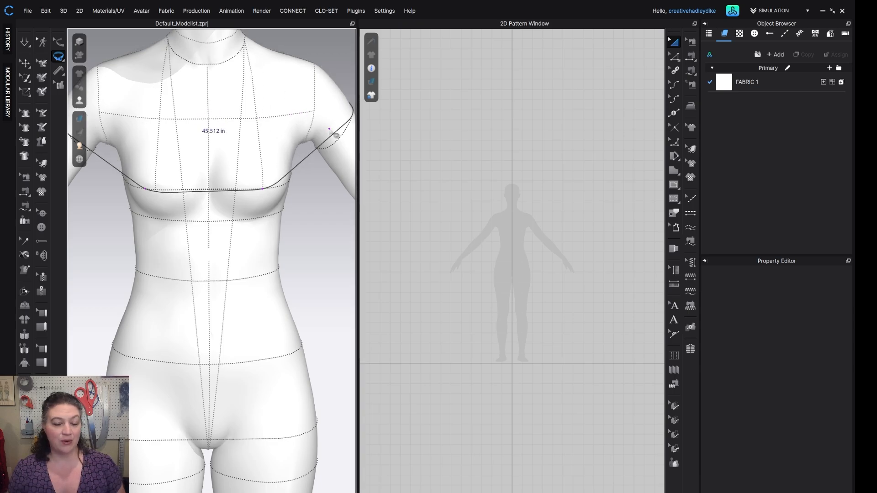
{"action": "right_click_drag", "start_coordinate": [298, 179], "coordinate": [154, 197]}
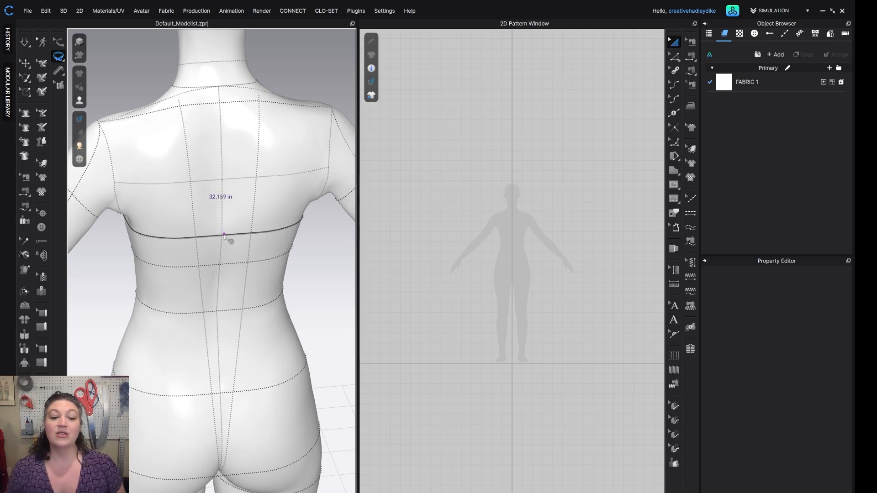
{"action": "left_click", "coordinate": [228, 237]}
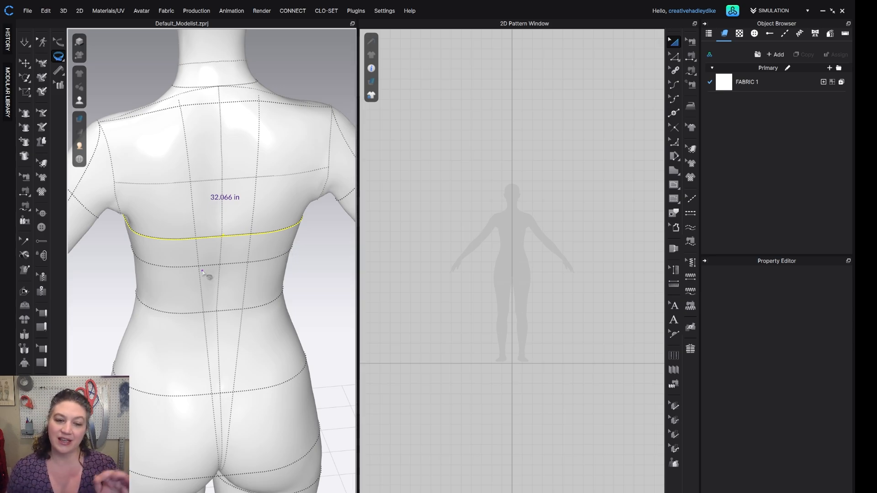
{"action": "right_click_drag", "start_coordinate": [208, 274], "coordinate": [333, 280]}
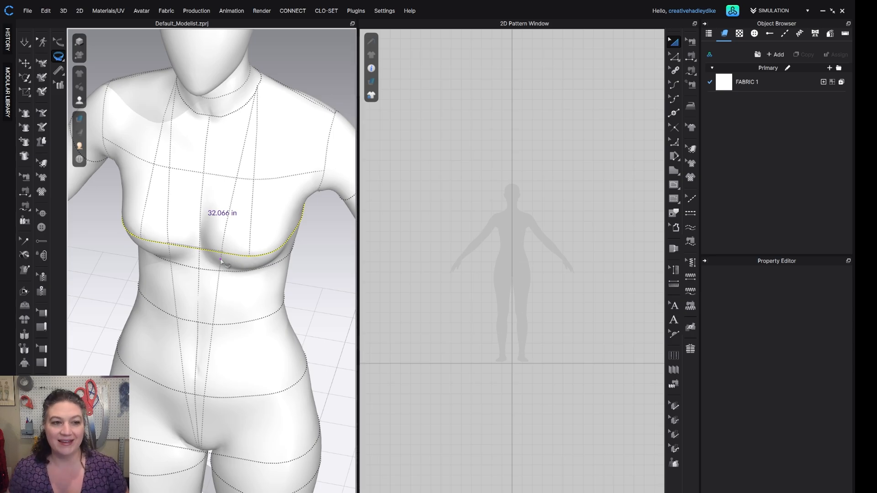
Step: Measure the same bust line with Surface Circumference Measure so it follows the body between the breasts, and switch to measurement editing
{"action": "left_click", "coordinate": [59, 57]}
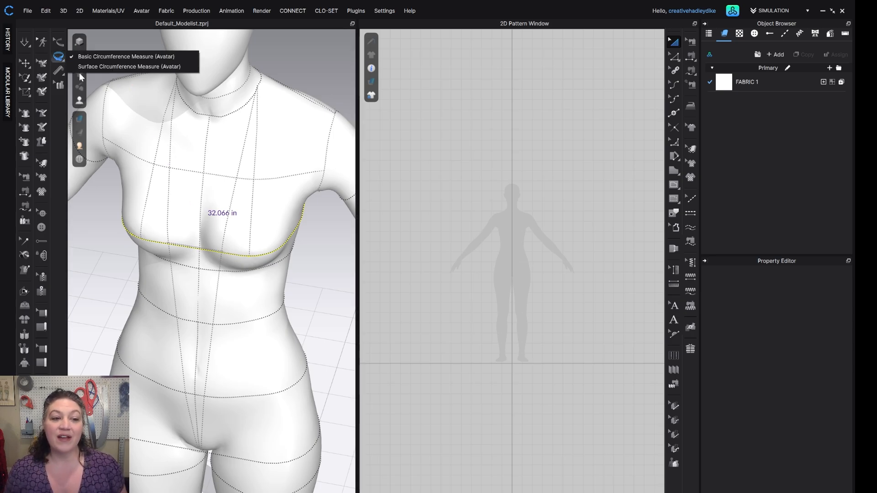
{"action": "left_click", "coordinate": [92, 66]}
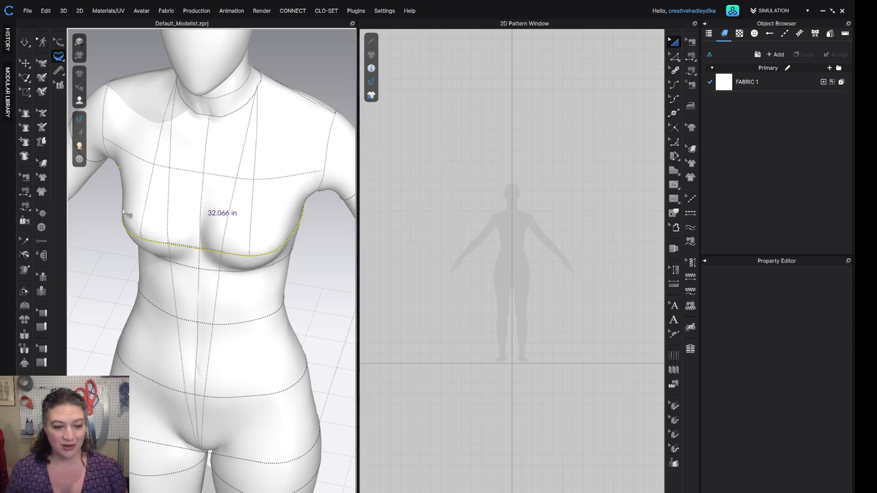
{"action": "right_click_drag", "start_coordinate": [198, 215], "coordinate": [209, 197]}
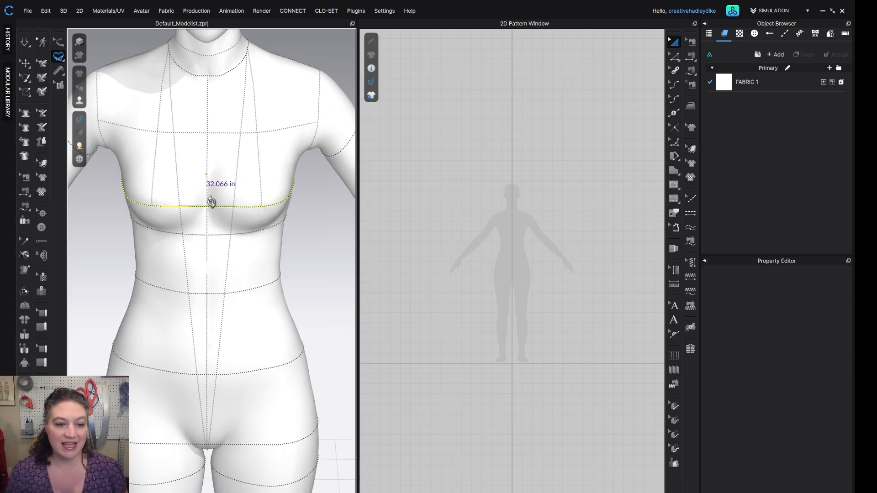
{"action": "left_click", "coordinate": [152, 208]}
{"action": "right_click_drag", "start_coordinate": [273, 219], "coordinate": [153, 221]}
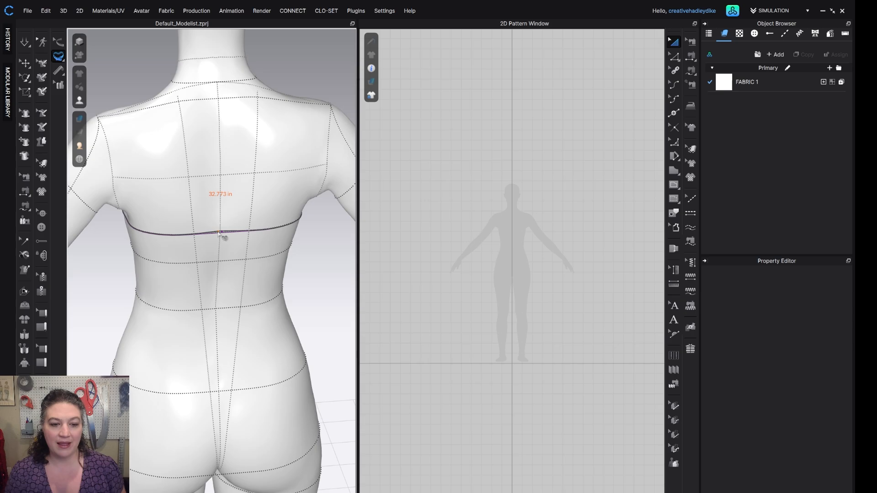
{"action": "right_click_drag", "start_coordinate": [221, 236], "coordinate": [309, 226]}
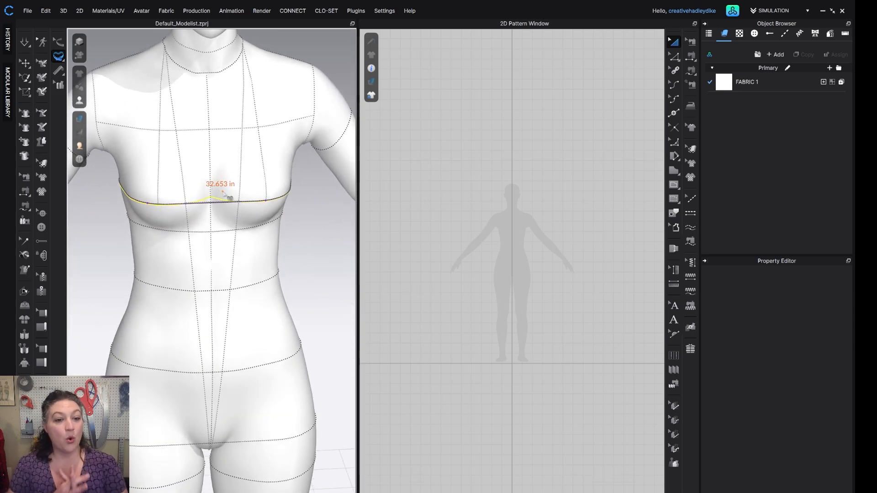
{"action": "scroll", "coordinate": [212, 167], "scroll_direction": "up", "scroll_amount": 5}
{"action": "right_click_drag", "start_coordinate": [218, 186], "coordinate": [200, 202]}
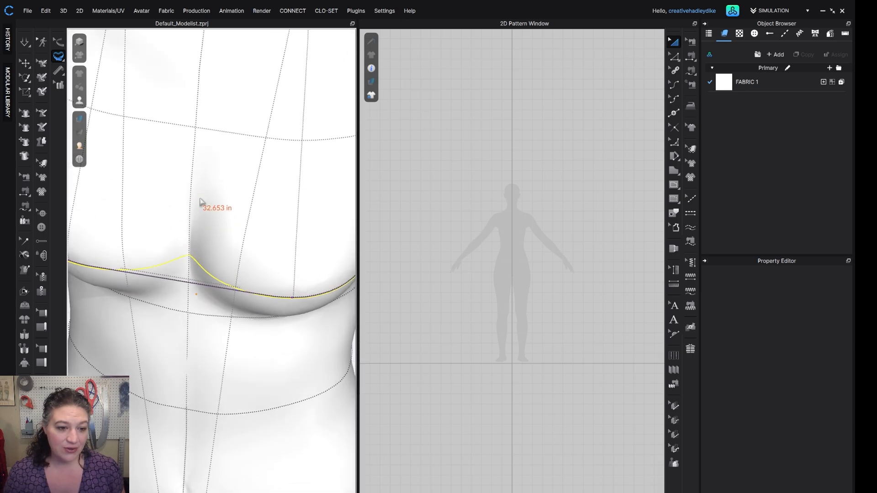
{"action": "middle_click_drag", "start_coordinate": [200, 202], "coordinate": [182, 177]}
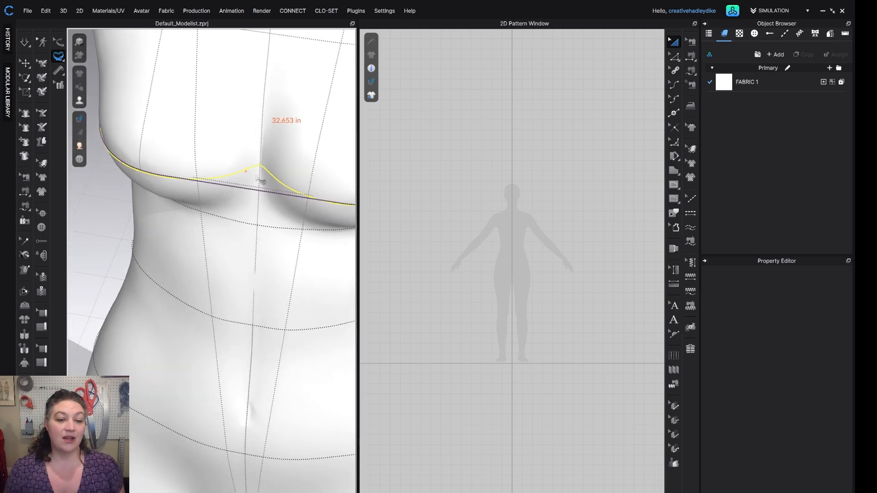
{"action": "left_click", "coordinate": [58, 42]}
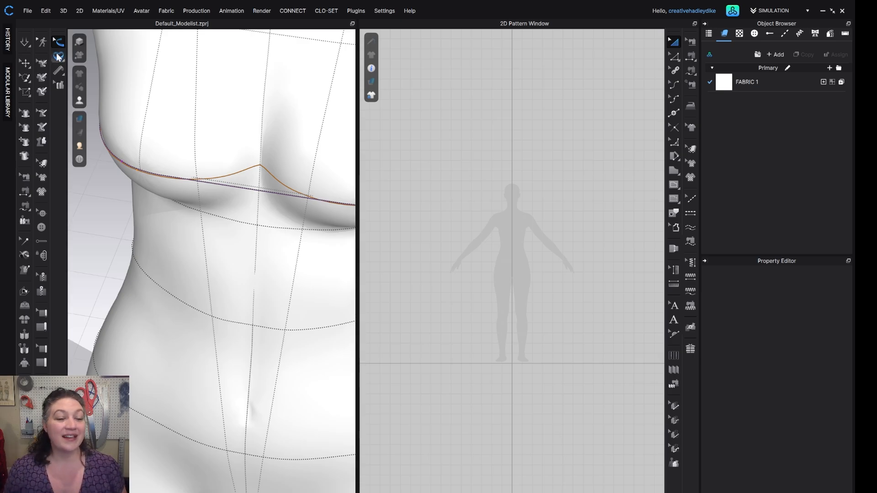
Step: Add a Basic Tape Measure from the middle of the avatar's left shoulder diagonally across the bust to the centre front waist
{"action": "left_click", "coordinate": [58, 70]}
{"action": "mouse_move", "coordinate": [58, 73]}
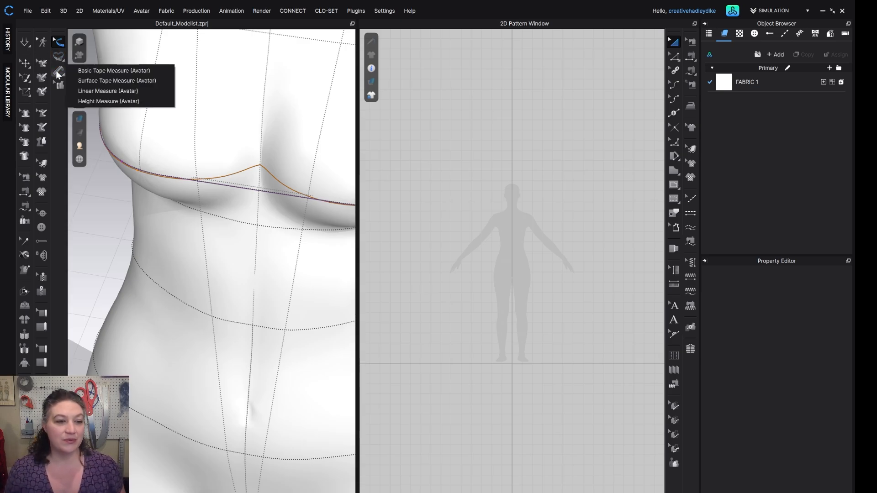
{"action": "left_click", "coordinate": [92, 71]}
{"action": "scroll", "coordinate": [249, 147], "scroll_direction": "down", "scroll_amount": 5}
{"action": "scroll", "coordinate": [274, 152], "scroll_direction": "down", "scroll_amount": 3}
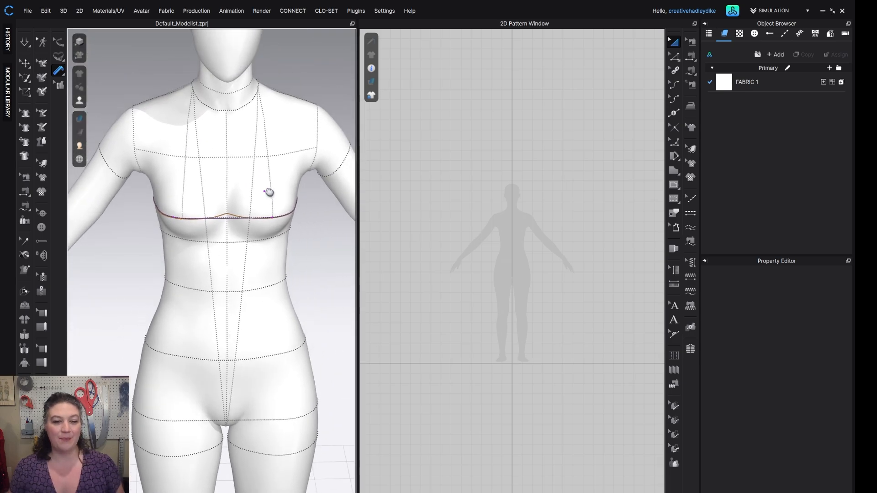
{"action": "scroll", "coordinate": [251, 186], "scroll_direction": "up", "scroll_amount": 1}
{"action": "scroll", "coordinate": [246, 192], "scroll_direction": "down", "scroll_amount": 1}
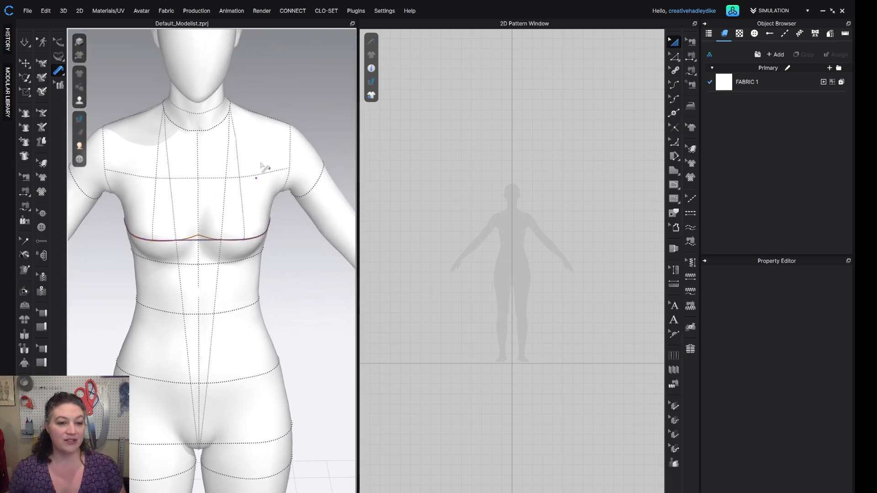
{"action": "left_click", "coordinate": [257, 114]}
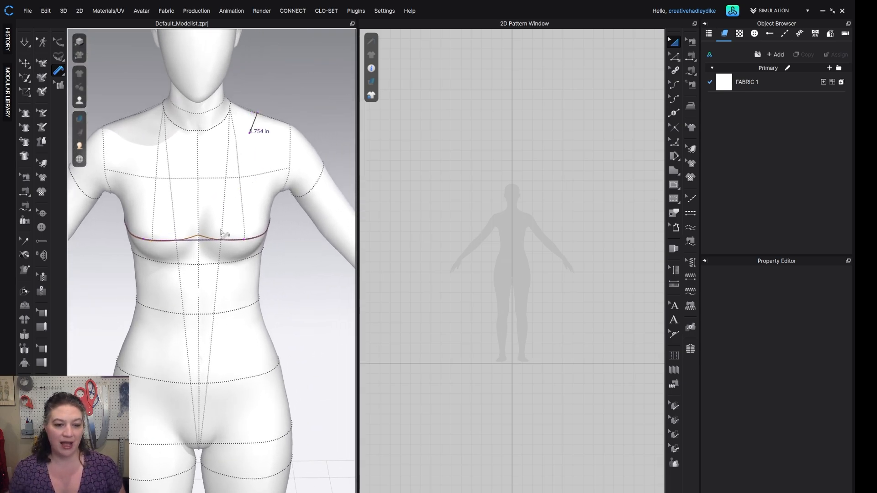
{"action": "left_click", "coordinate": [199, 314]}
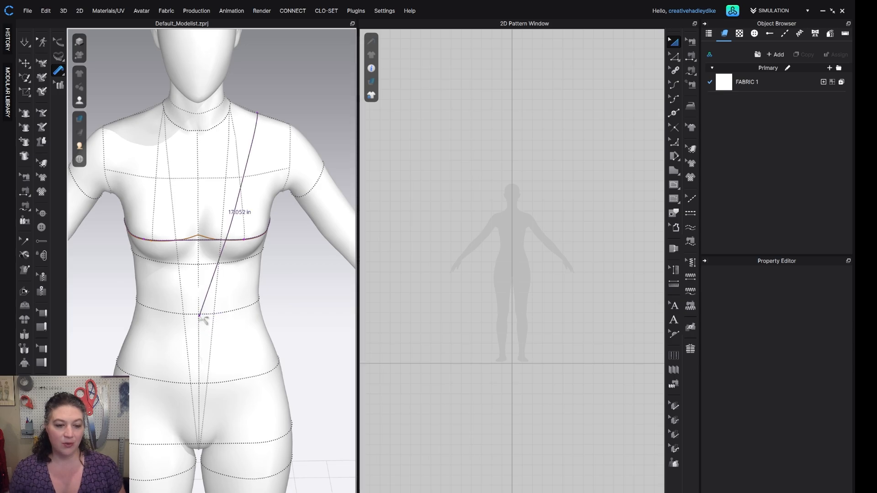
{"action": "left_click", "coordinate": [201, 315]}
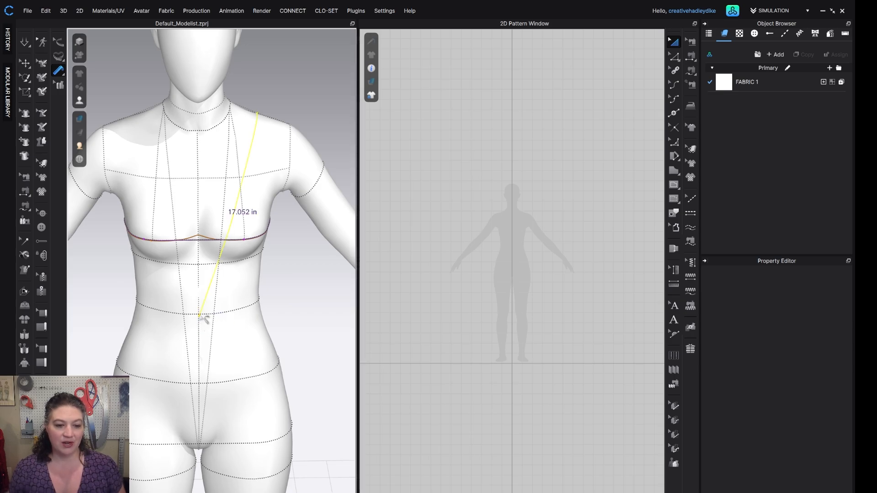
Step: Examine from the side how the shoulder-to-waist tape measure runs over and below the bust
{"action": "scroll", "coordinate": [268, 279], "scroll_direction": "down", "scroll_amount": 3}
{"action": "right_click_drag", "start_coordinate": [268, 279], "coordinate": [199, 259]}
{"action": "scroll", "coordinate": [199, 260], "scroll_direction": "up", "scroll_amount": 7}
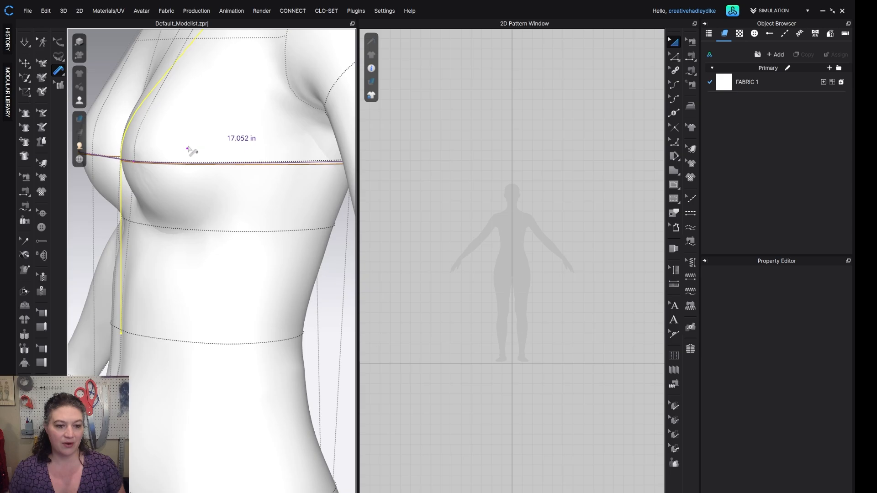
{"action": "middle_click_drag", "start_coordinate": [192, 152], "coordinate": [283, 261]}
{"action": "right_click_drag", "start_coordinate": [283, 260], "coordinate": [261, 241]}
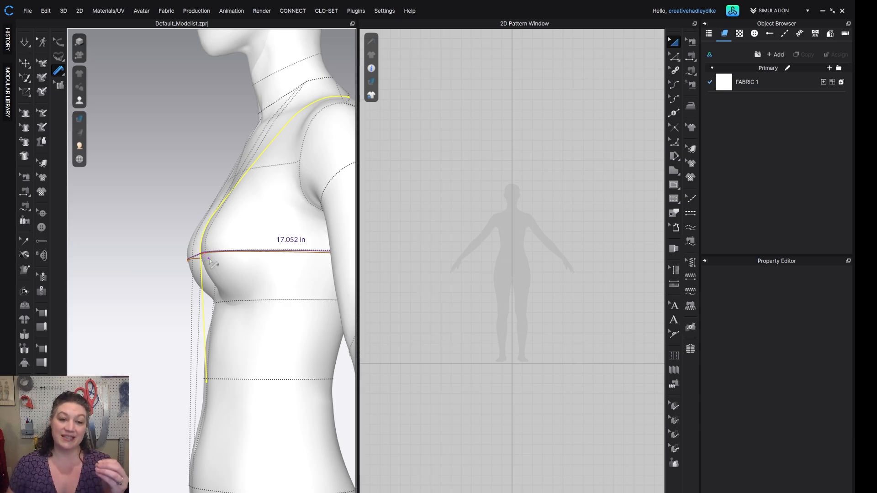
{"action": "right_click_drag", "start_coordinate": [185, 250], "coordinate": [216, 266]}
Step: Add a Surface Tape Measure over the same path from left shoulder to centre front waist, and switch to measurement editing
{"action": "left_click", "coordinate": [60, 73]}
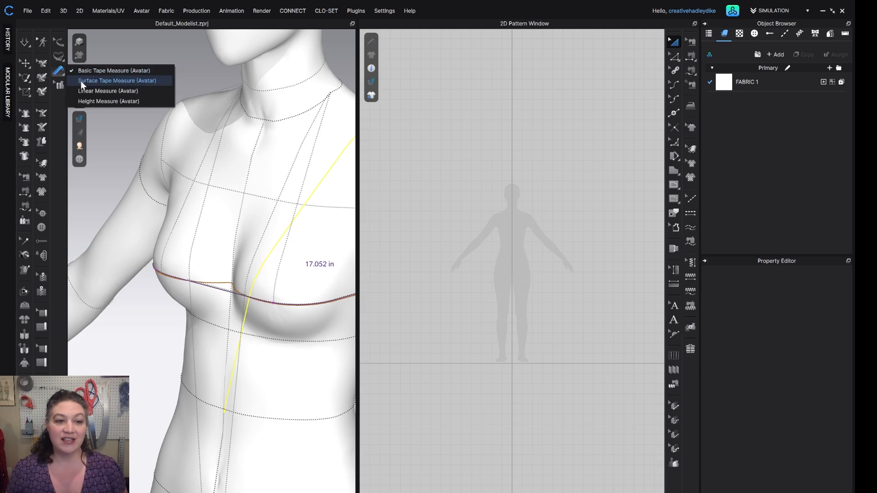
{"action": "left_click", "coordinate": [80, 82]}
{"action": "scroll", "coordinate": [202, 160], "scroll_direction": "down", "scroll_amount": 3}
{"action": "right_click_drag", "start_coordinate": [204, 160], "coordinate": [243, 177]}
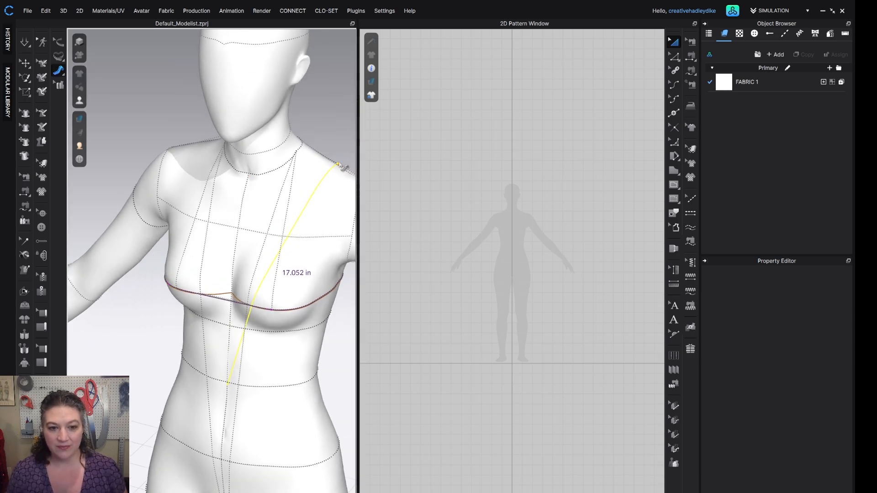
{"action": "left_click", "coordinate": [338, 164]}
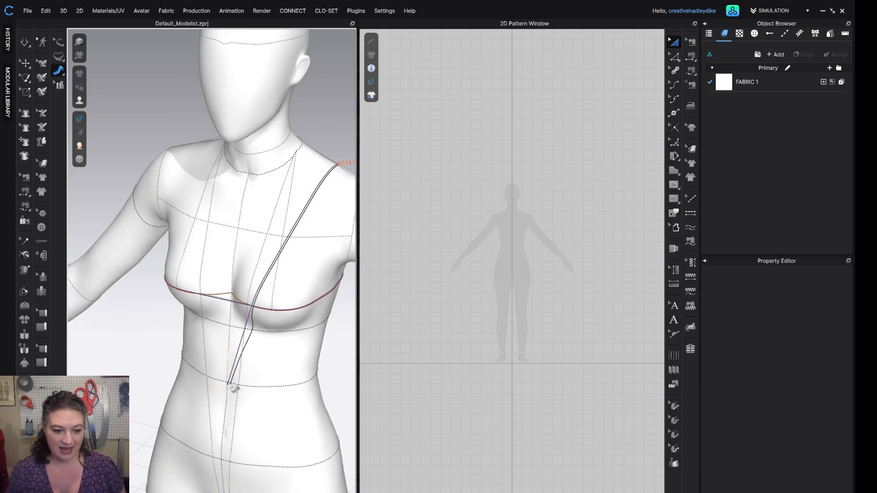
{"action": "left_click", "coordinate": [229, 384]}
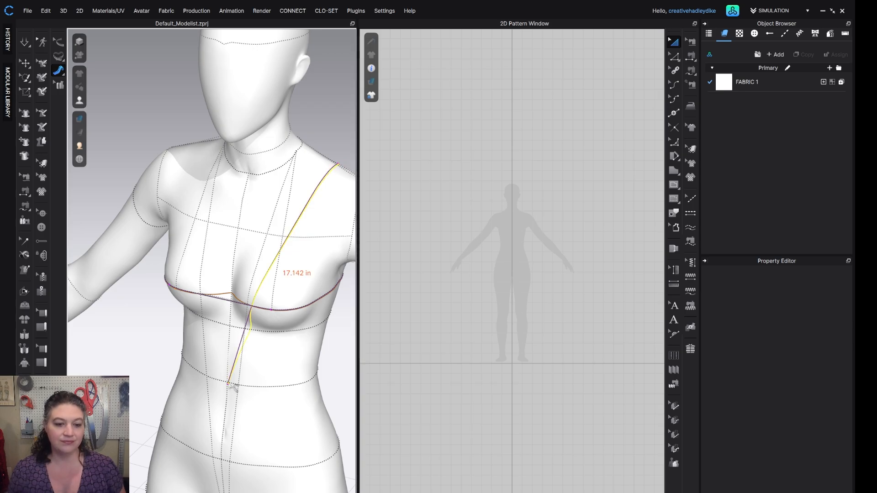
{"action": "right_click_drag", "start_coordinate": [289, 336], "coordinate": [243, 275]}
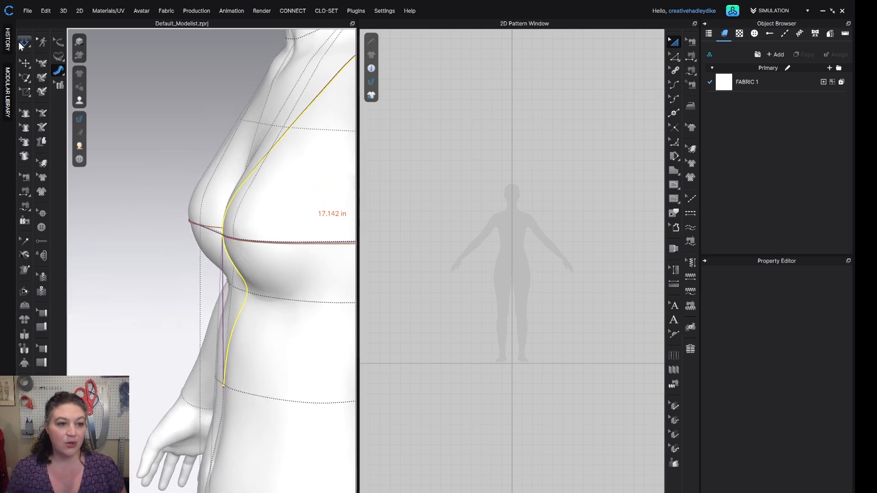
{"action": "left_click", "coordinate": [62, 43]}
{"action": "right_click_drag", "start_coordinate": [257, 323], "coordinate": [256, 327]}
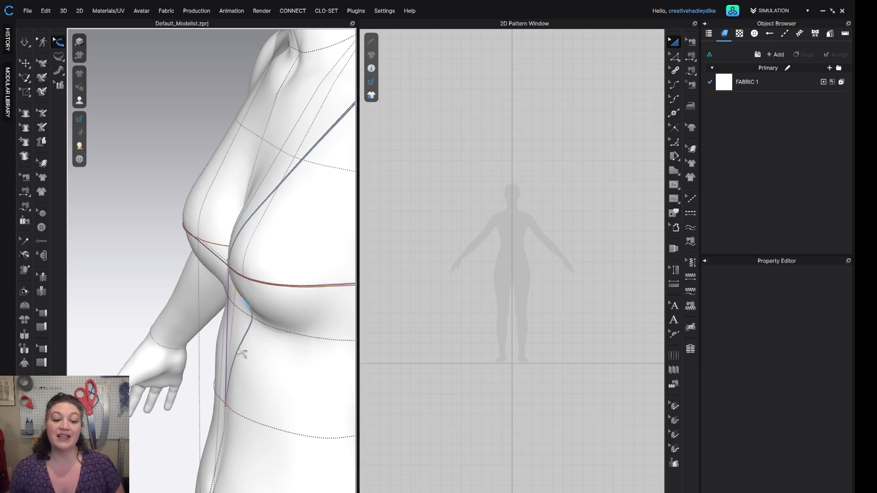
Step: Compare the surface and basic tape measures running from the left shoulder to the centre front waist
{"action": "right_click_drag", "start_coordinate": [268, 220], "coordinate": [286, 292]}
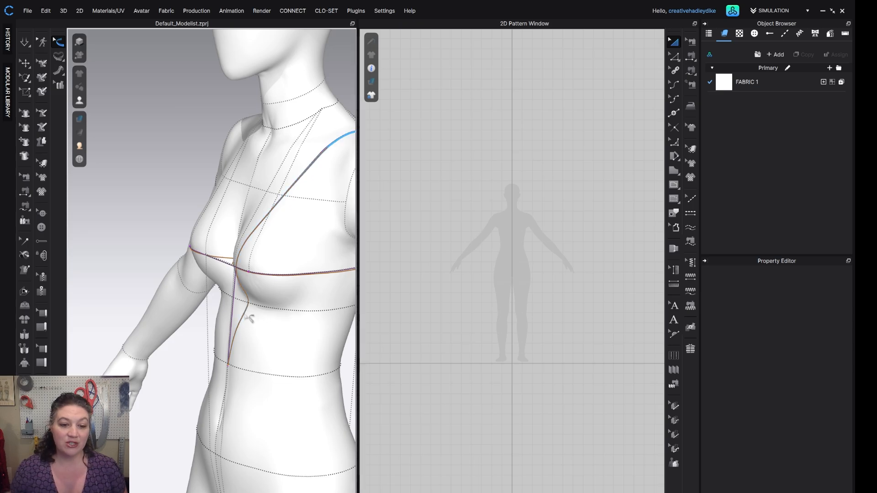
{"action": "right_click_drag", "start_coordinate": [247, 317], "coordinate": [280, 320]}
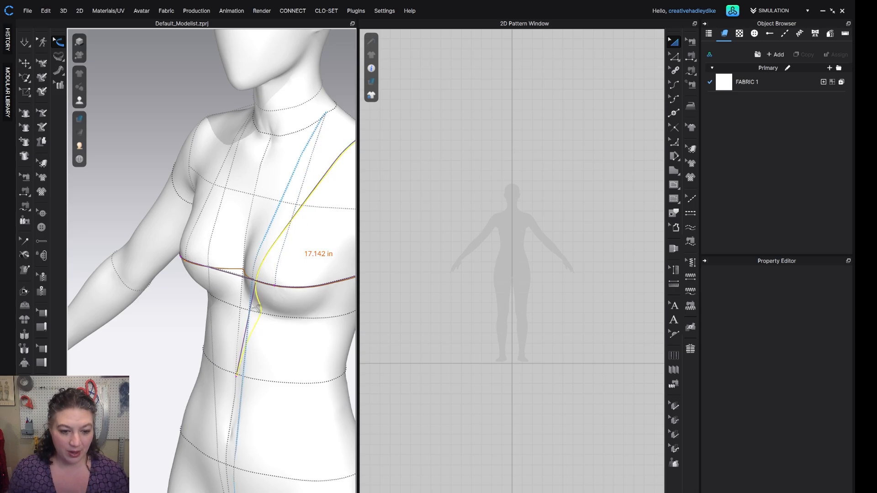
{"action": "right_click_drag", "start_coordinate": [253, 306], "coordinate": [278, 339]}
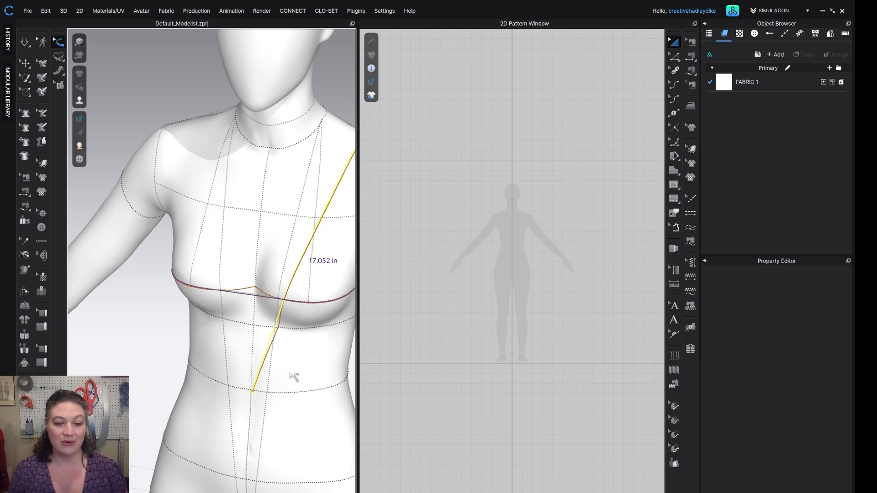
{"action": "right_click_drag", "start_coordinate": [296, 378], "coordinate": [280, 356]}
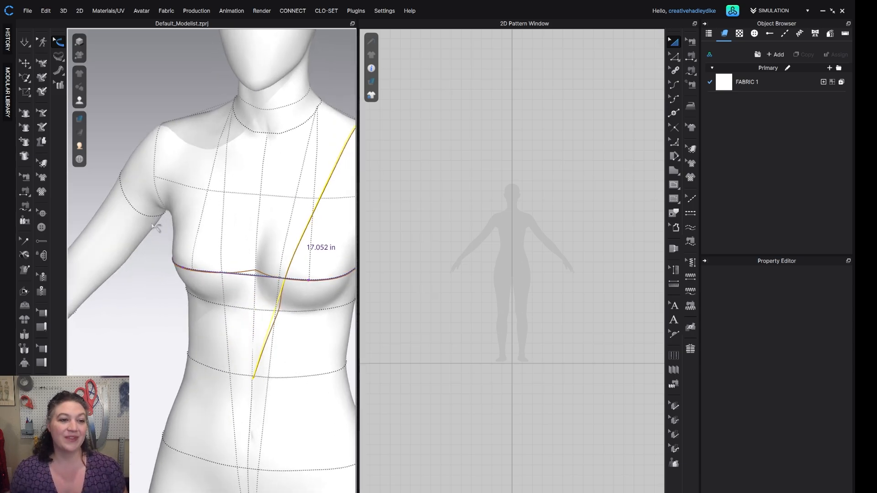
Step: Add a Linear Measure straight across the front from the avatar's right shoulder point to the left shoulder point
{"action": "left_click", "coordinate": [57, 74]}
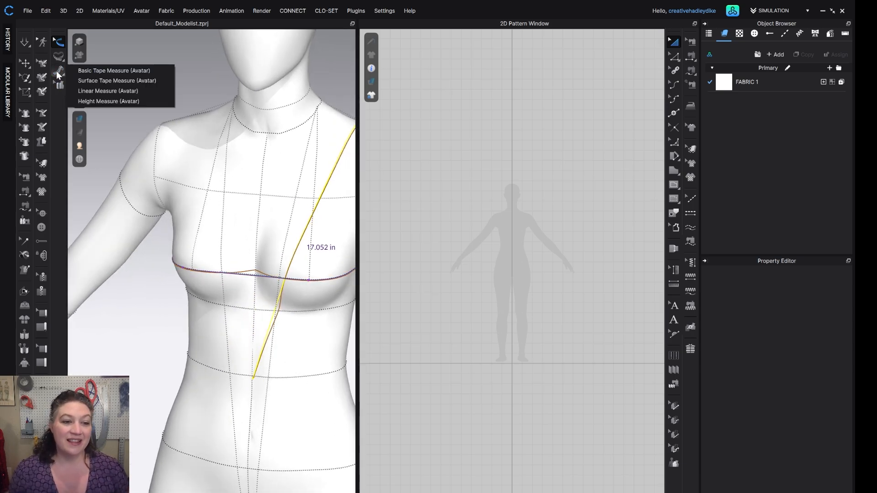
{"action": "left_click", "coordinate": [95, 91]}
{"action": "scroll", "coordinate": [223, 181], "scroll_direction": "down", "scroll_amount": 3}
{"action": "mouse_move", "coordinate": [234, 173]}
{"action": "right_mouse_down"}
{"action": "mouse_move", "coordinate": [247, 176]}
{"action": "mouse_move", "coordinate": [240, 179]}
{"action": "right_mouse_up"}
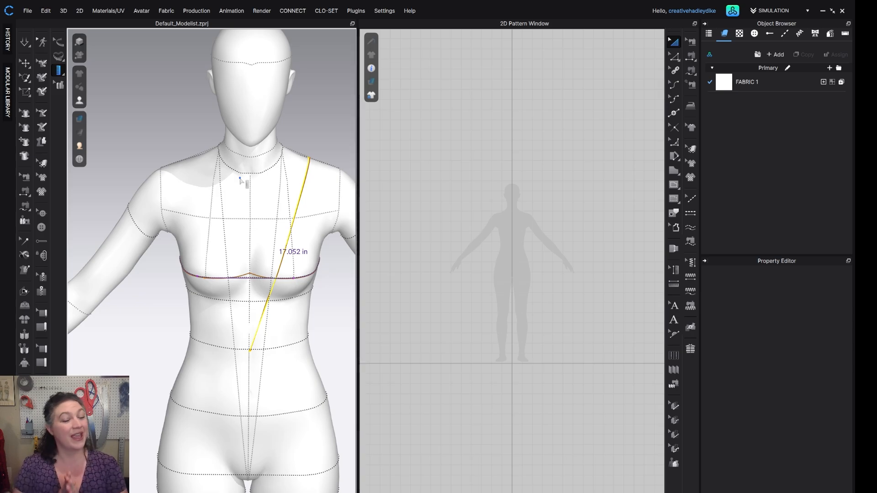
{"action": "left_click", "coordinate": [162, 179]}
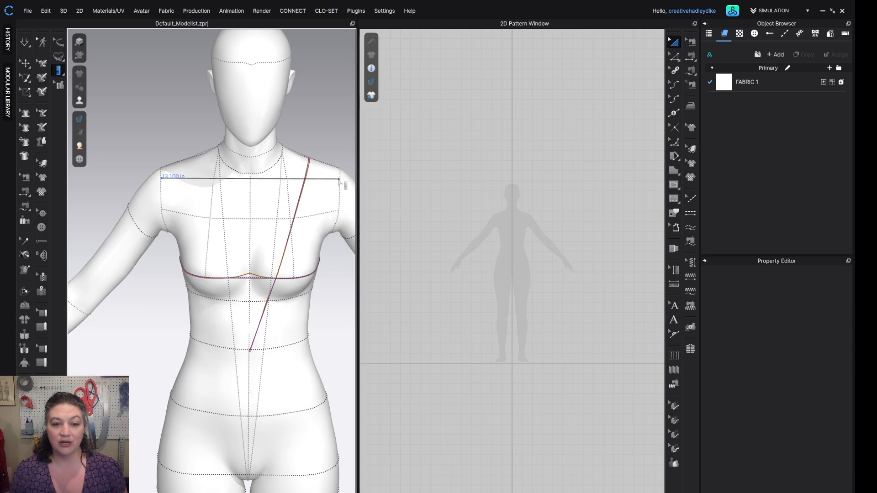
{"action": "left_click", "coordinate": [340, 180]}
{"action": "right_click_drag", "start_coordinate": [340, 180], "coordinate": [358, 176]}
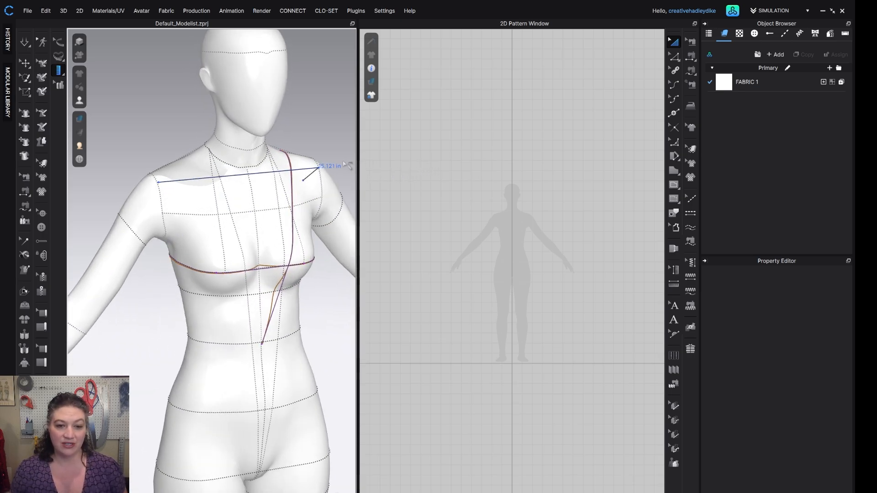
{"action": "left_click", "coordinate": [319, 169]}
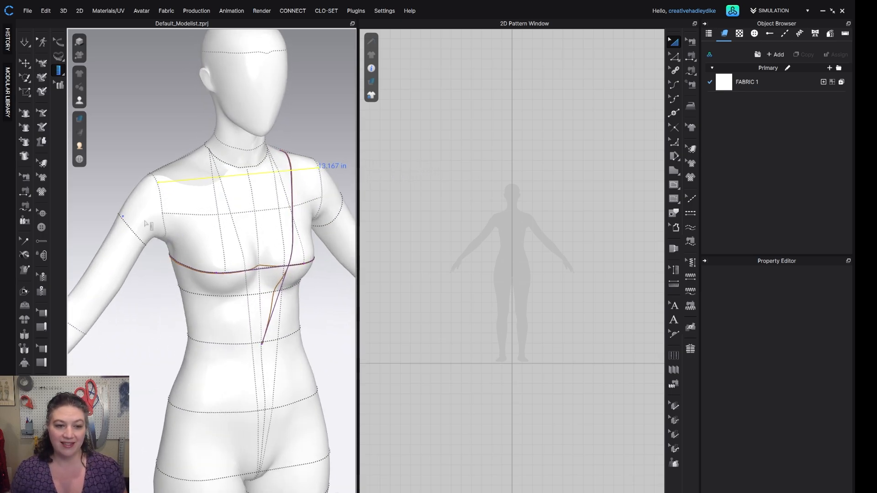
Step: Add a second Linear Measure from the avatar's right underarm up to the right shoulder point
{"action": "left_click", "coordinate": [173, 244]}
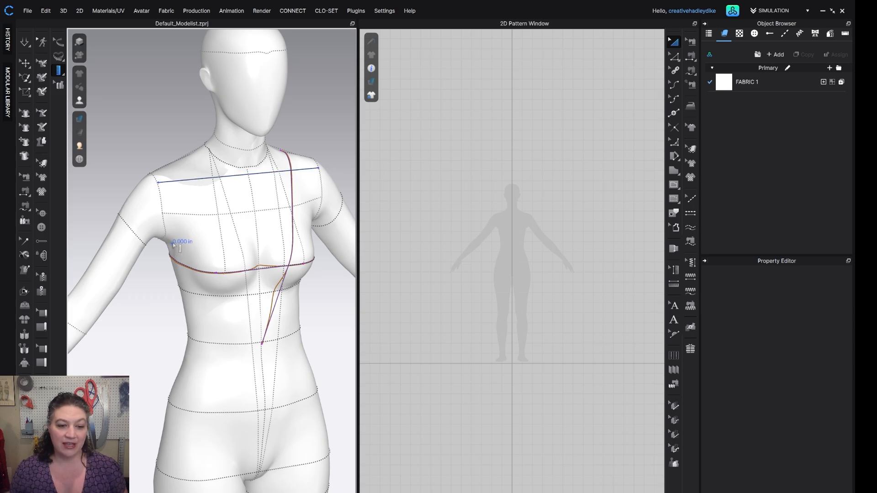
{"action": "right_click_drag", "start_coordinate": [158, 179], "coordinate": [219, 174]}
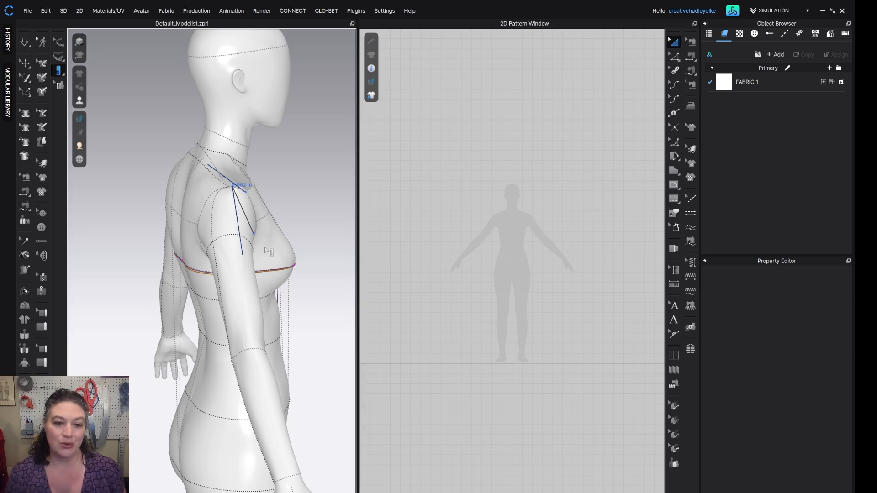
{"action": "right_click_drag", "start_coordinate": [270, 249], "coordinate": [201, 247]}
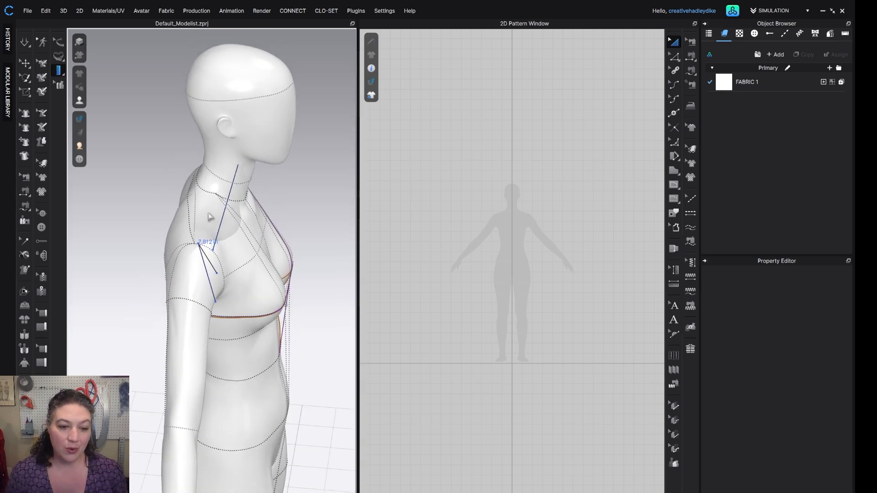
{"action": "left_click", "coordinate": [199, 245]}
{"action": "scroll", "coordinate": [231, 252], "scroll_direction": "down", "scroll_amount": 2}
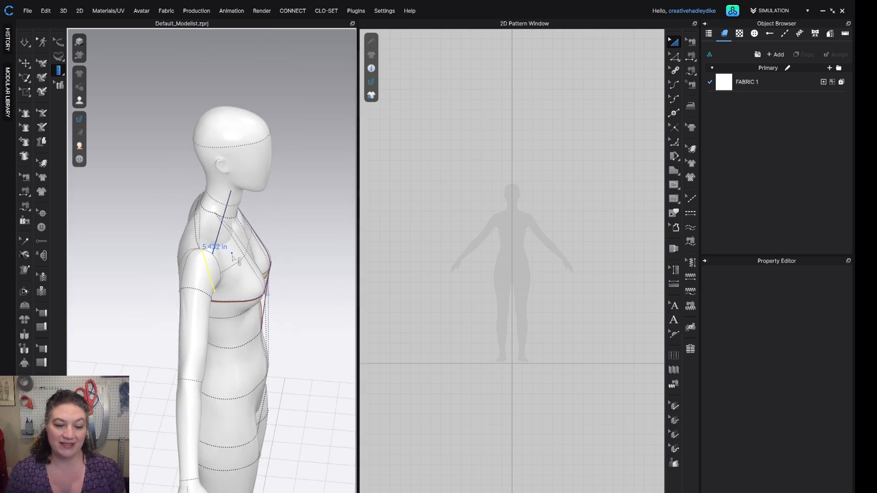
Step: Add Height Measures down to the floor from the right side of the waist, the underbust, the centre front neck and the crotch
{"action": "right_click_drag", "start_coordinate": [233, 256], "coordinate": [190, 255]}
{"action": "left_click", "coordinate": [58, 85]}
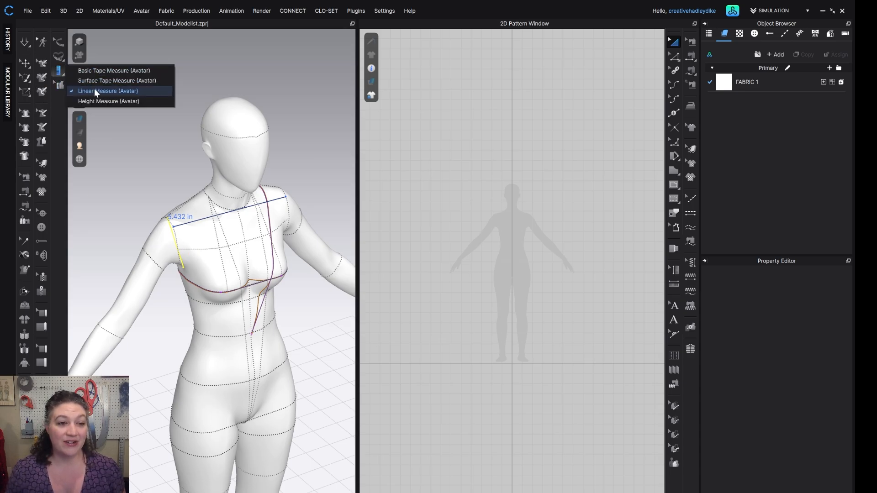
{"action": "left_click", "coordinate": [94, 91]}
{"action": "right_click_drag", "start_coordinate": [214, 233], "coordinate": [197, 219]}
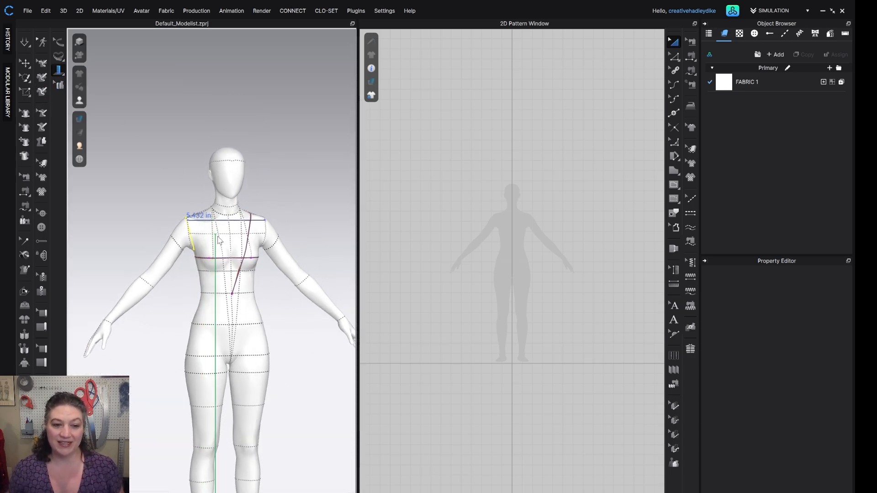
{"action": "middle_click_drag", "start_coordinate": [219, 240], "coordinate": [196, 135]}
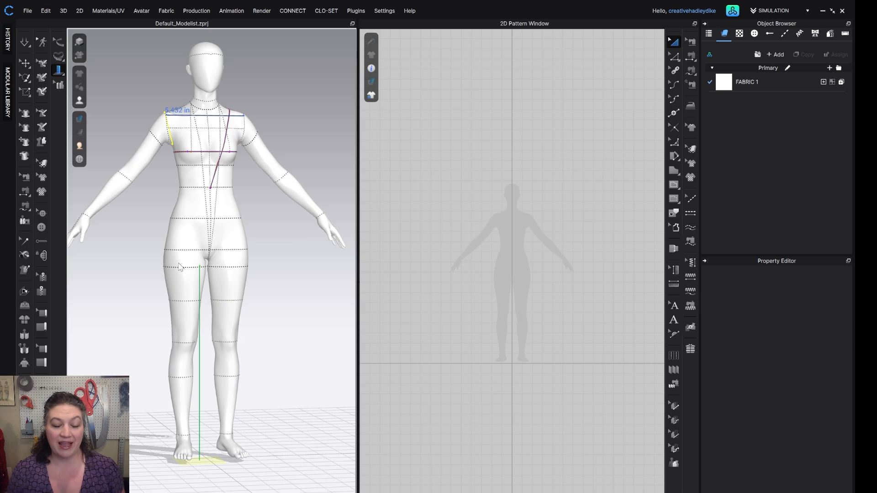
{"action": "left_click", "coordinate": [182, 188]}
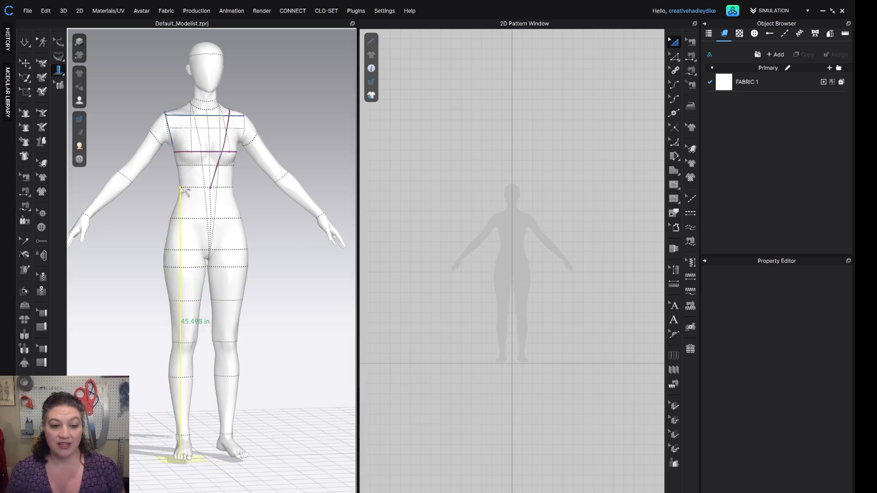
{"action": "left_click", "coordinate": [187, 166]}
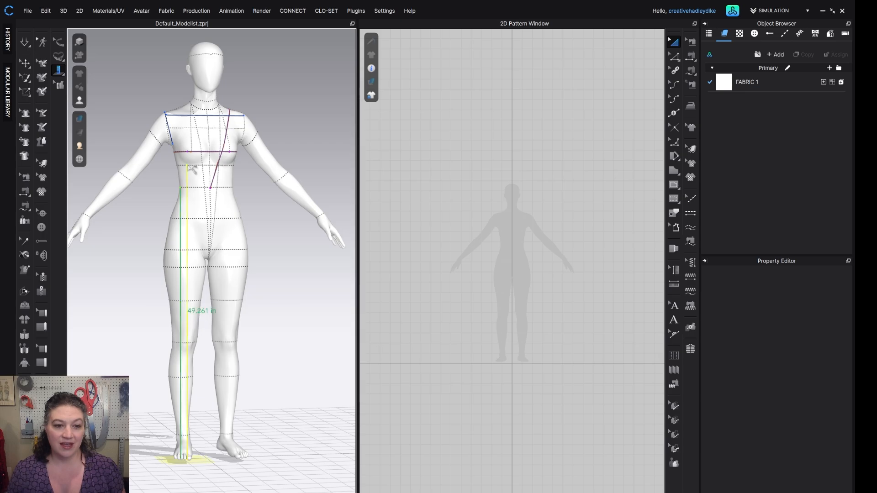
{"action": "left_click", "coordinate": [209, 114]}
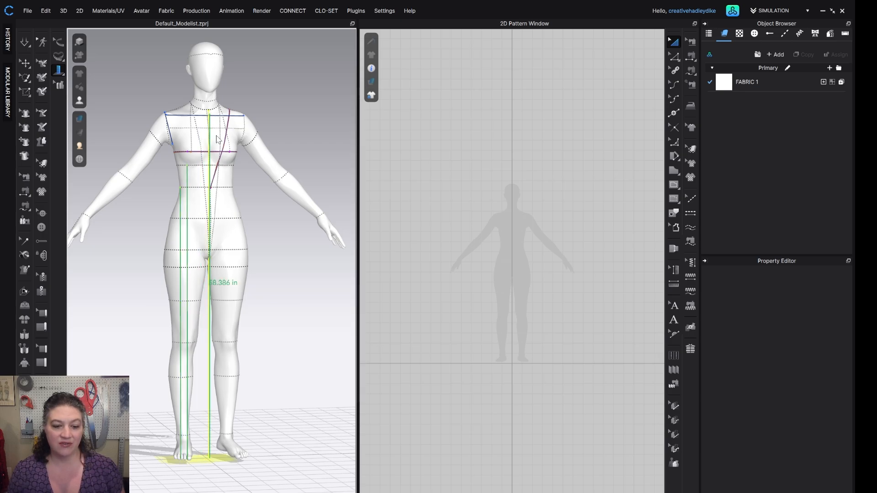
{"action": "left_click", "coordinate": [211, 265]}
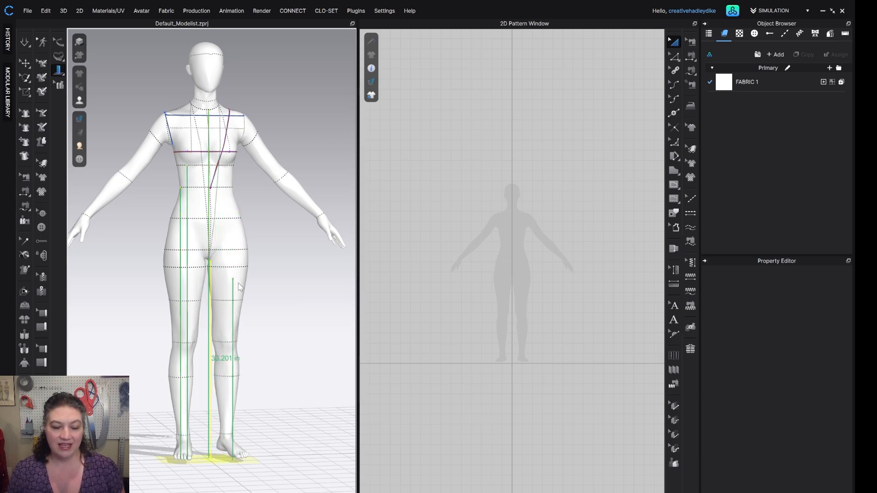
{"action": "right_click_drag", "start_coordinate": [233, 279], "coordinate": [233, 297]}
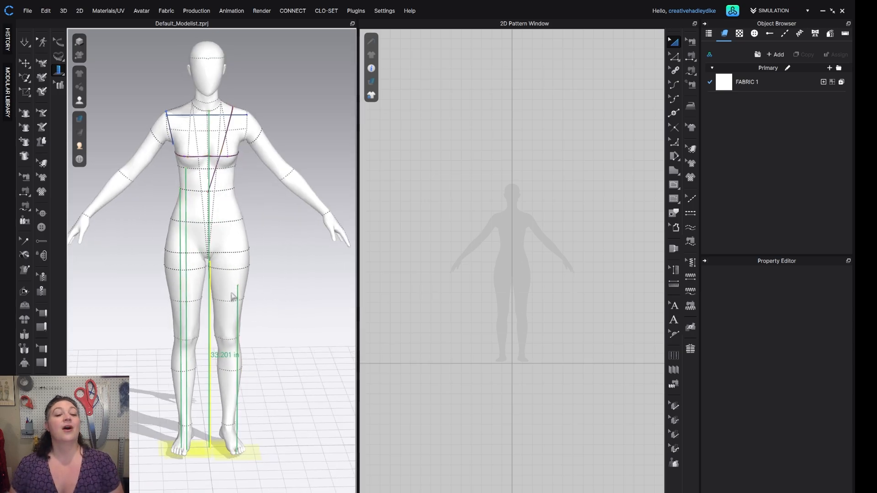
Step: Switch to measurement editing and inspect the underbust, waist and crotch height measures one by one
{"action": "scroll", "coordinate": [146, 275], "scroll_direction": "up", "scroll_amount": 3}
{"action": "left_click", "coordinate": [58, 41]}
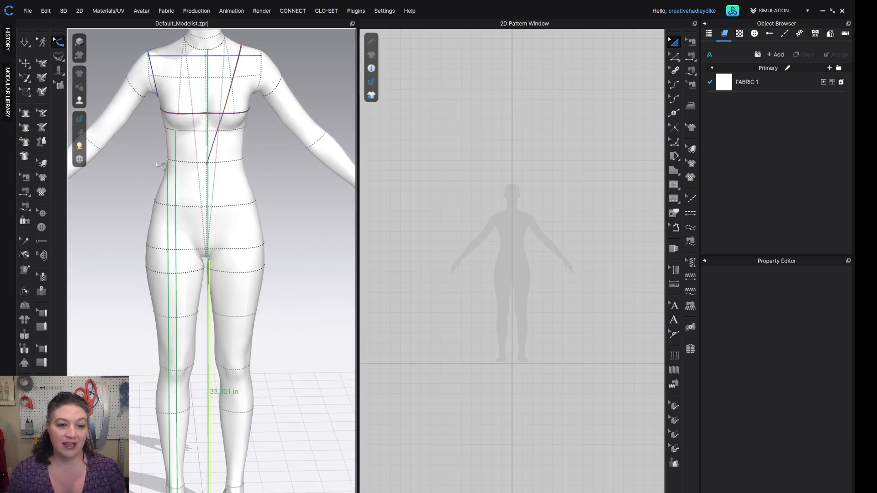
{"action": "left_click", "coordinate": [177, 214]}
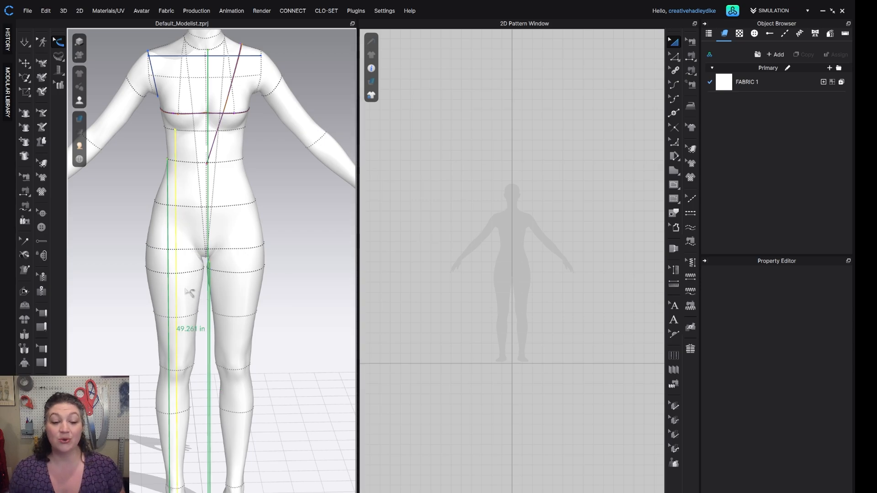
{"action": "left_click", "coordinate": [168, 280]}
{"action": "left_click", "coordinate": [207, 247]}
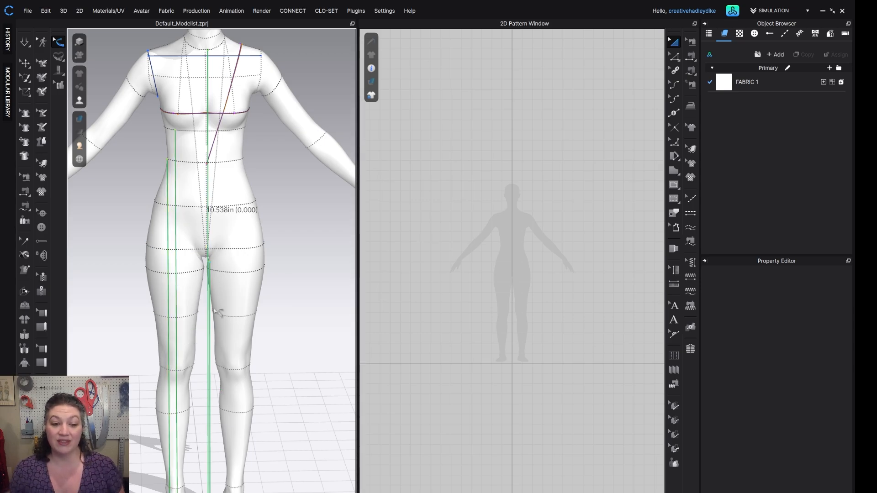
{"action": "right_click_drag", "start_coordinate": [209, 307], "coordinate": [217, 309]}
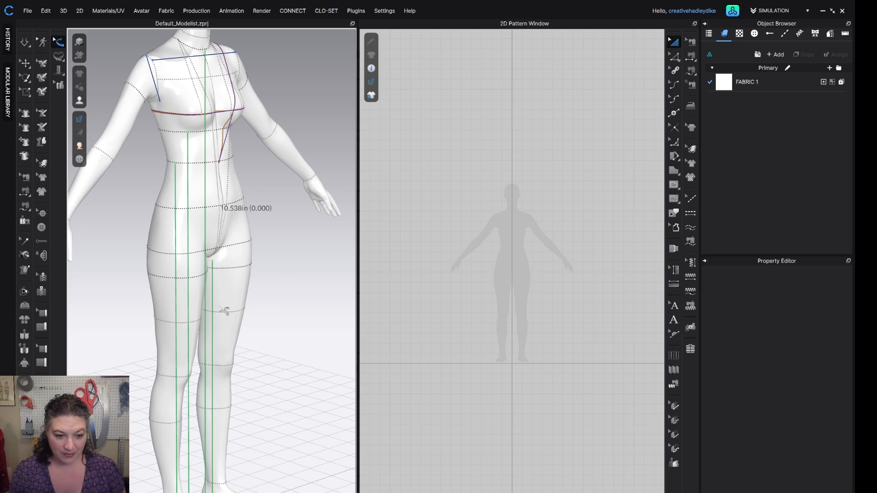
{"action": "scroll", "coordinate": [214, 306], "scroll_direction": "up", "scroll_amount": 3}
{"action": "left_click", "coordinate": [213, 304]}
{"action": "scroll", "coordinate": [233, 311], "scroll_direction": "down", "scroll_amount": 5}
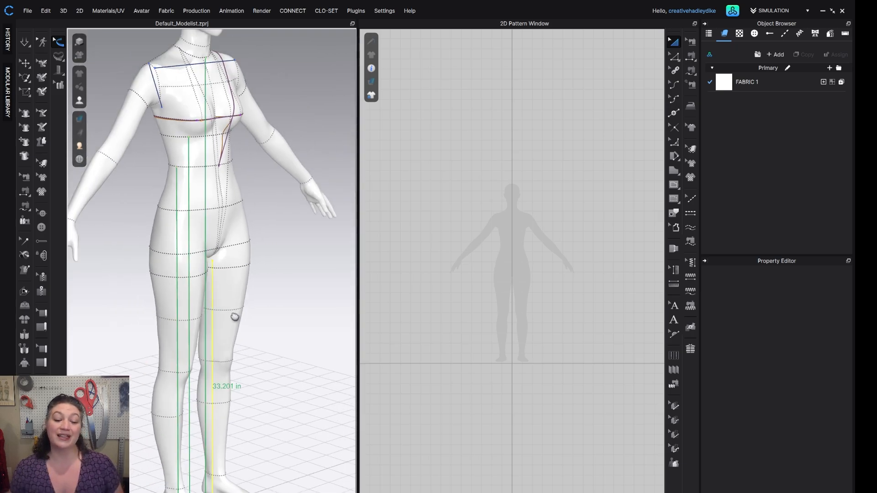
{"action": "right_click_drag", "start_coordinate": [246, 226], "coordinate": [217, 277]}
{"action": "scroll", "coordinate": [225, 276], "scroll_direction": "down", "scroll_amount": 3}
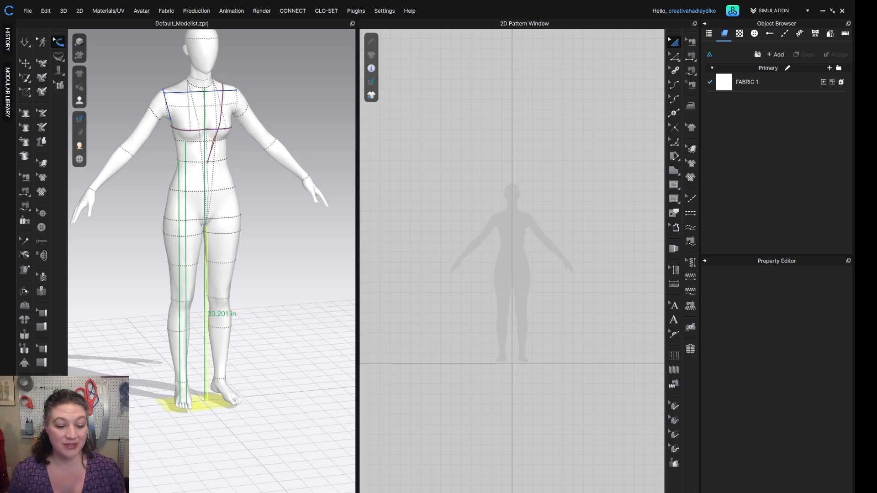
Step: In the gathered skirt project, reveal the avatar measuring tools and simulate the skirt so it drapes on the avatar
{"action": "left_click", "coordinate": [315, 483]}
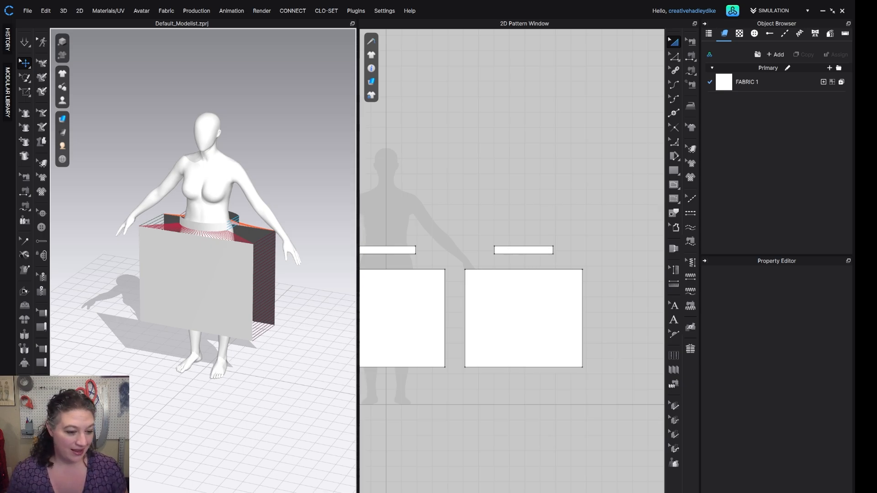
{"action": "left_click_drag", "start_coordinate": [42, 374], "coordinate": [60, 59]}
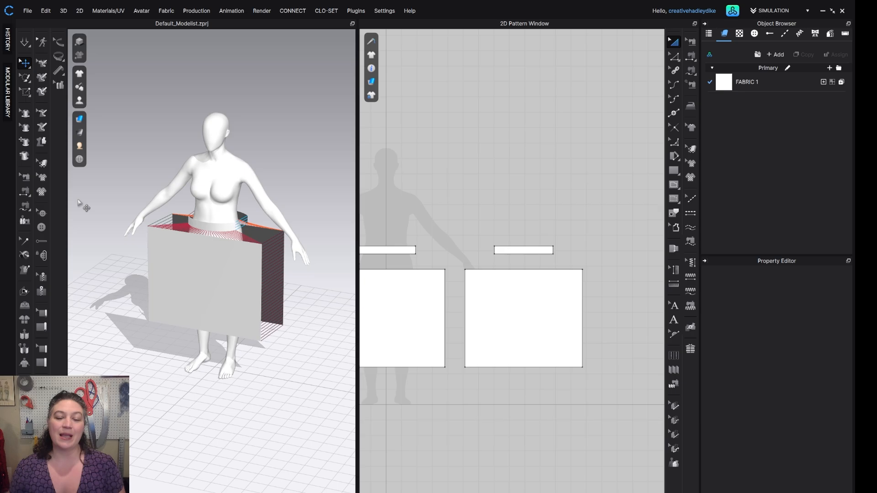
{"action": "scroll", "coordinate": [229, 290], "scroll_direction": "up", "scroll_amount": 3}
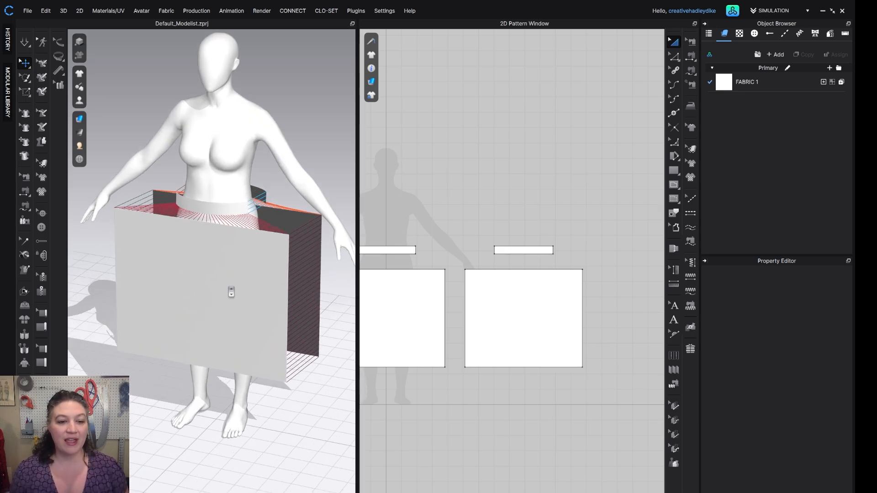
{"action": "right_click_drag", "start_coordinate": [230, 290], "coordinate": [245, 279]}
{"action": "scroll", "coordinate": [245, 280], "scroll_direction": "down", "scroll_amount": 3}
{"action": "key", "text": "space"}
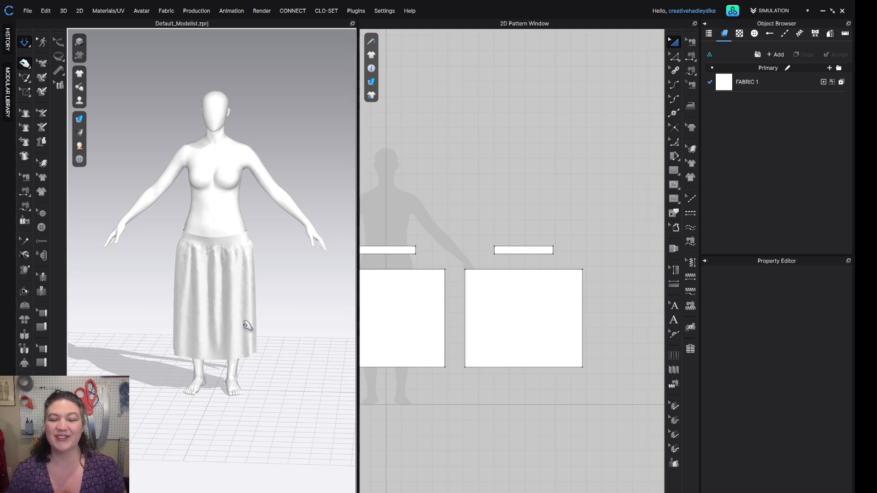
Step: Check the 2D and 3D line lengths of the front waistband's upper edge in the pattern
{"action": "left_click", "coordinate": [387, 247]}
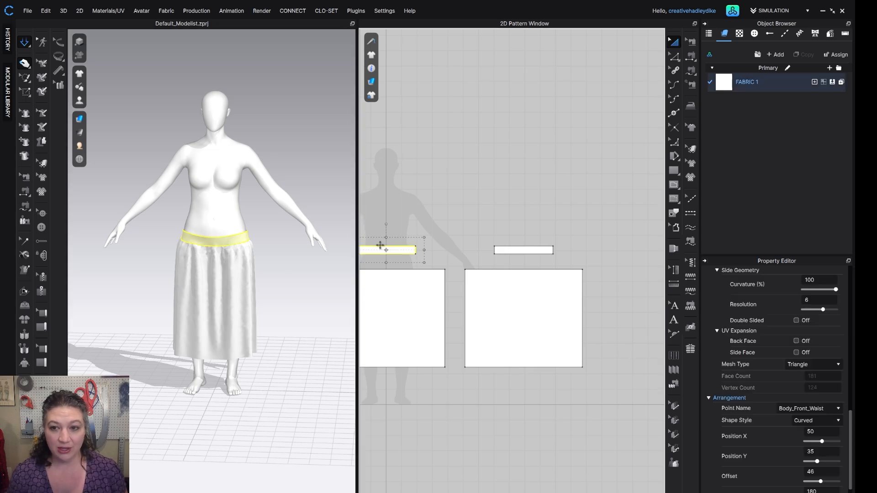
{"action": "key", "text": "z"}
{"action": "left_click", "coordinate": [379, 246]}
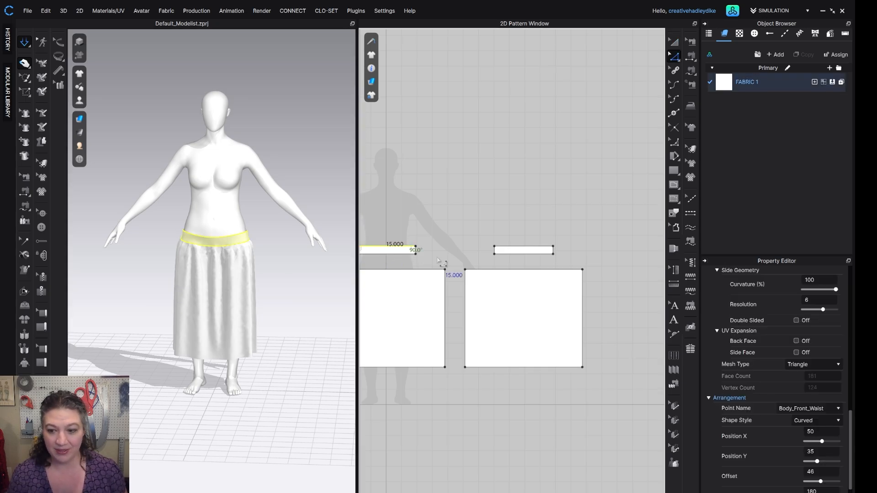
{"action": "scroll", "coordinate": [761, 347], "scroll_direction": "up", "scroll_amount": 10}
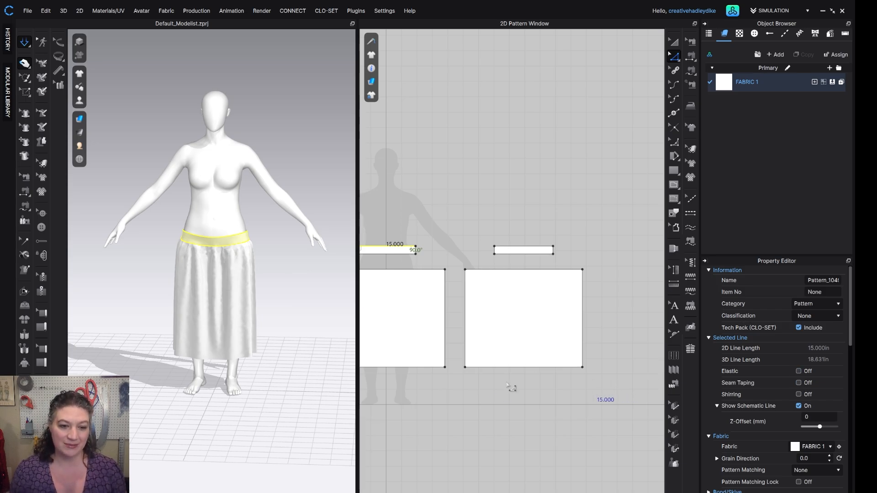
{"action": "key", "text": "w"}
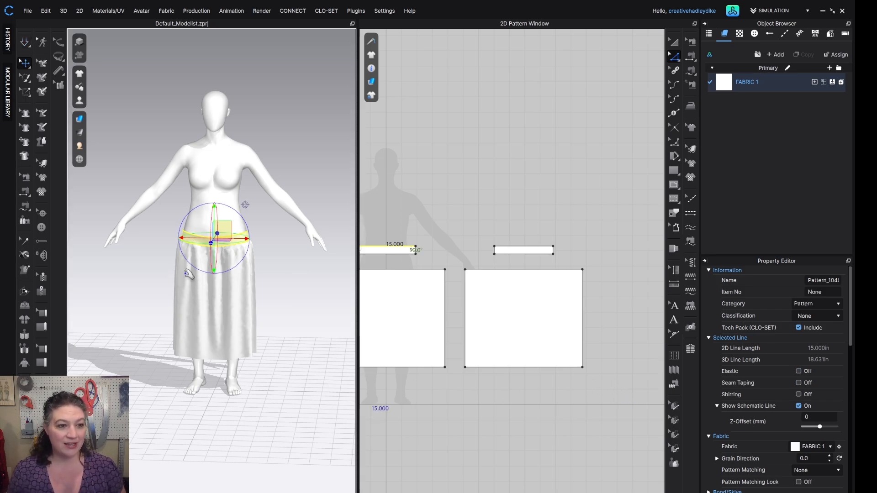
Step: Add a circumference measure of about 29.5 in around the avatar's natural waist, placing points on the front and back
{"action": "left_click", "coordinate": [60, 57]}
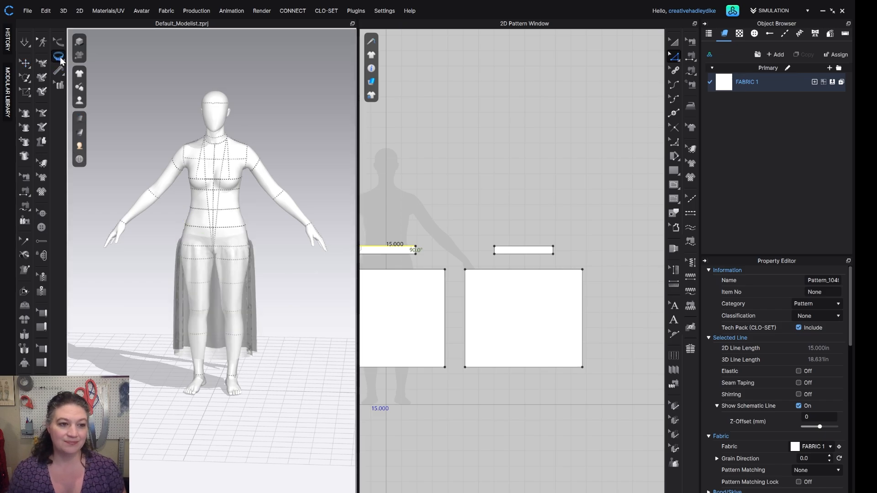
{"action": "left_click", "coordinate": [59, 57]}
{"action": "left_click", "coordinate": [73, 66]}
{"action": "scroll", "coordinate": [196, 234], "scroll_direction": "up", "scroll_amount": 6}
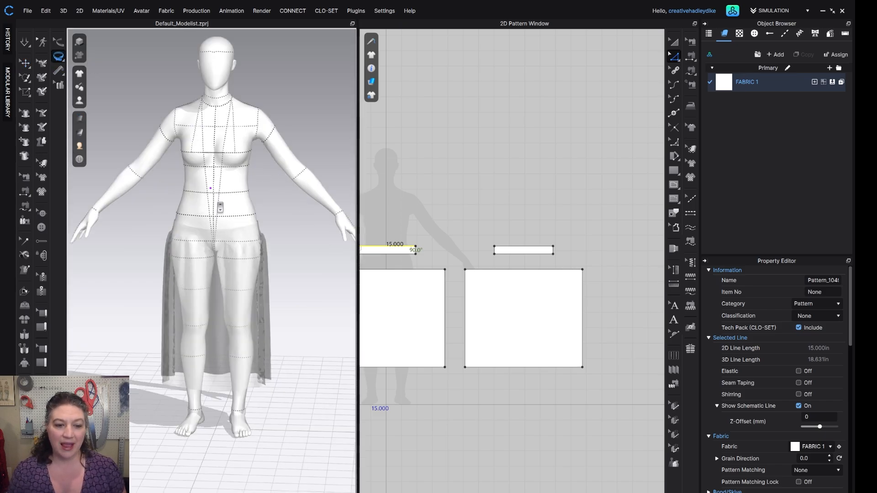
{"action": "left_click", "coordinate": [165, 183]}
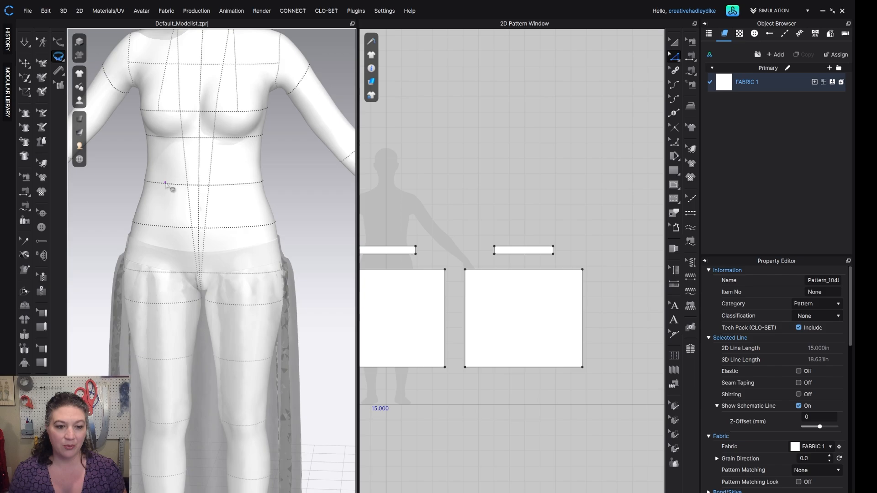
{"action": "left_click", "coordinate": [211, 186]}
{"action": "mouse_move", "coordinate": [237, 190]}
{"action": "right_mouse_down"}
{"action": "mouse_move", "coordinate": [139, 196]}
{"action": "mouse_move", "coordinate": [229, 195]}
{"action": "right_mouse_up"}
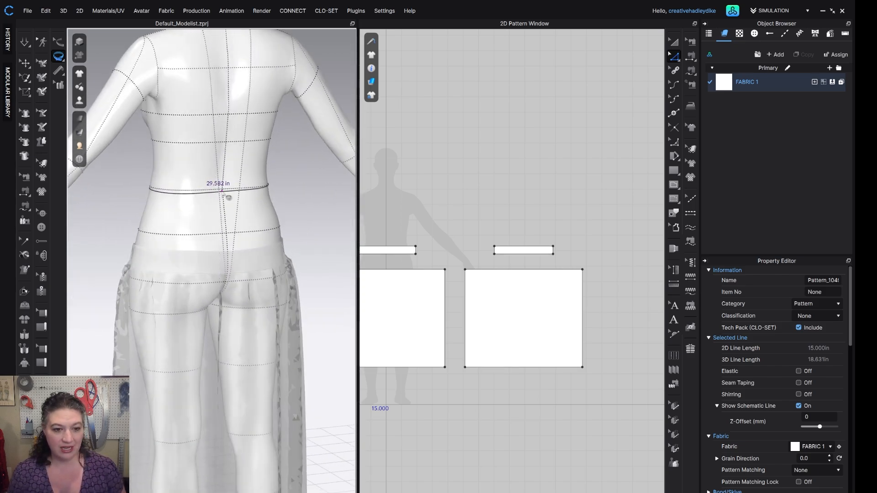
{"action": "left_click", "coordinate": [231, 194]}
{"action": "right_click_drag", "start_coordinate": [162, 207], "coordinate": [292, 211]}
{"action": "scroll", "coordinate": [296, 209], "scroll_direction": "down", "scroll_amount": 2}
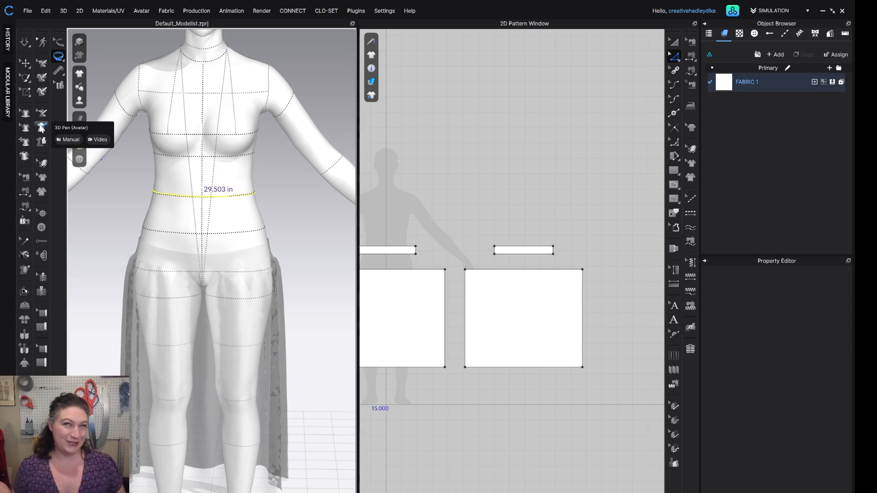
Step: Attach the front waistband's upper edge to the avatar's waist measure and simulate the skirt
{"action": "left_click", "coordinate": [58, 85]}
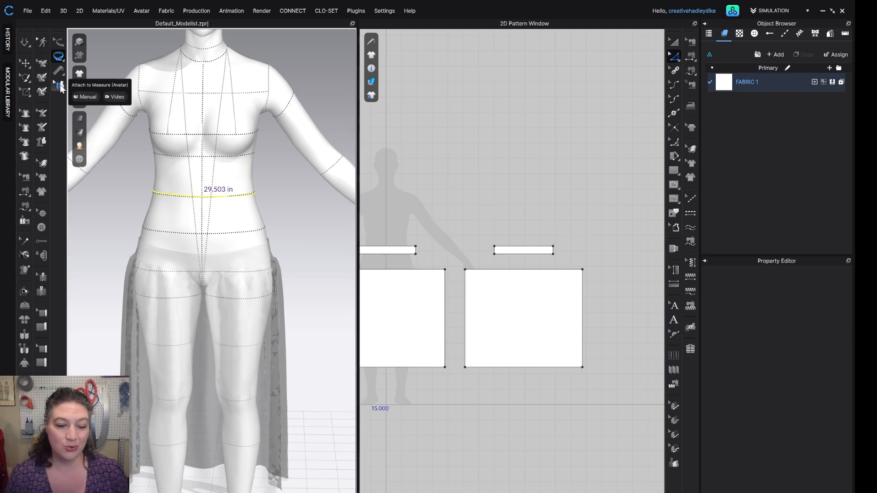
{"action": "left_click", "coordinate": [225, 255]}
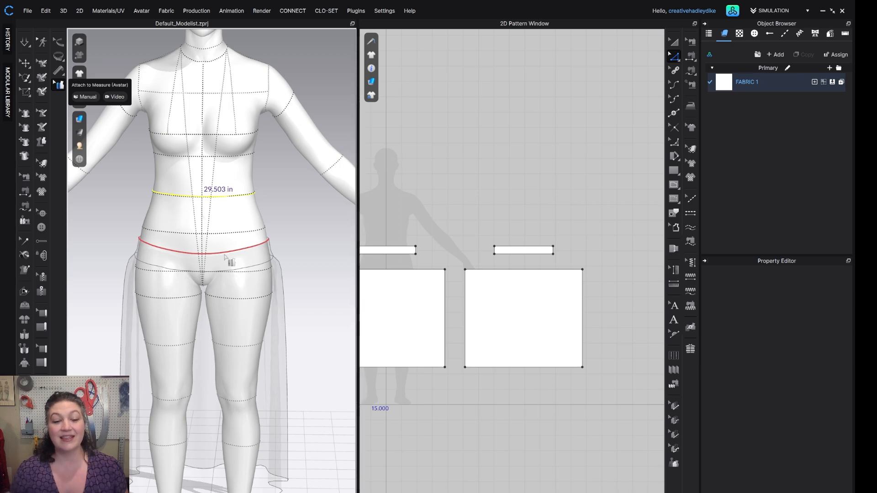
{"action": "left_click", "coordinate": [218, 197]}
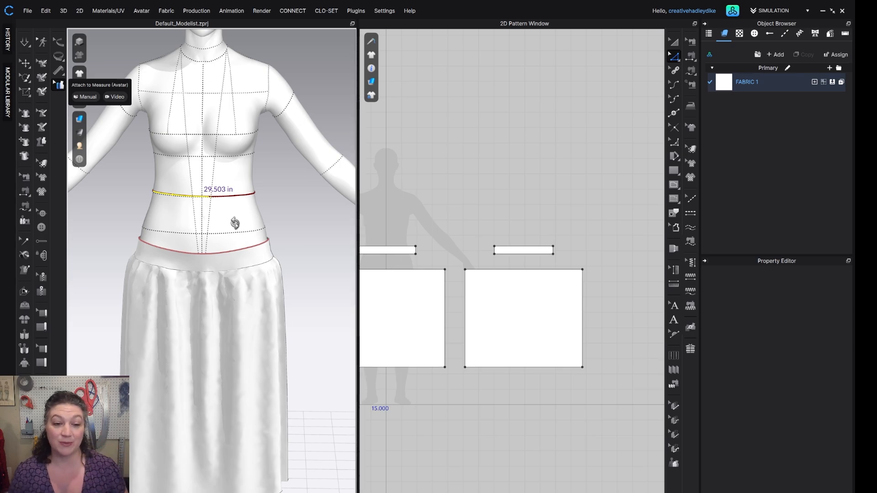
{"action": "right_click_drag", "start_coordinate": [235, 225], "coordinate": [92, 227]}
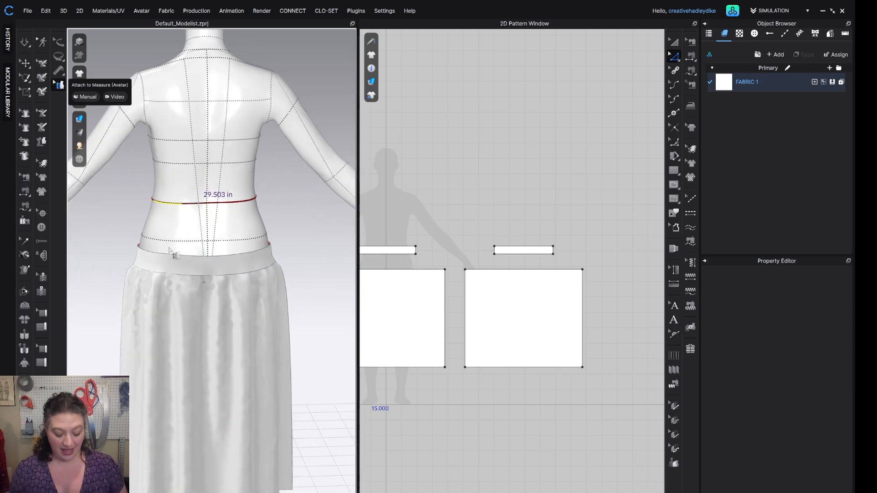
{"action": "right_click_drag", "start_coordinate": [174, 253], "coordinate": [245, 233]}
{"action": "key", "text": "q"}
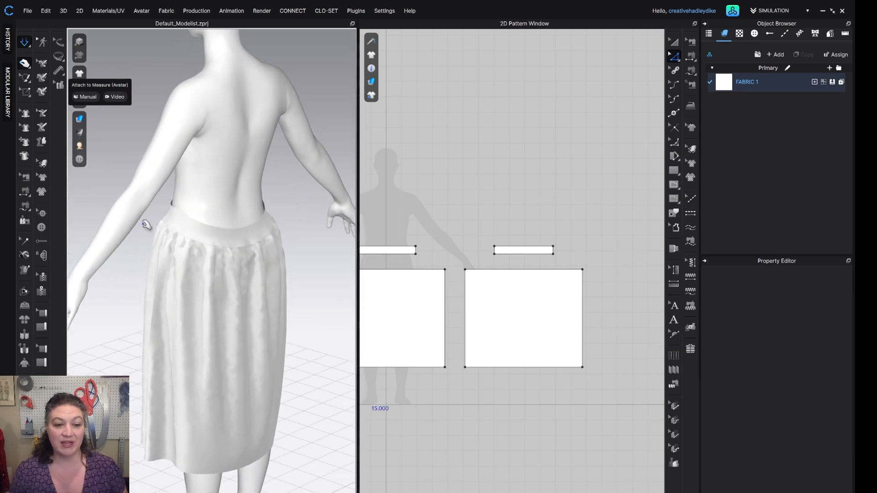
{"action": "key", "text": "space"}
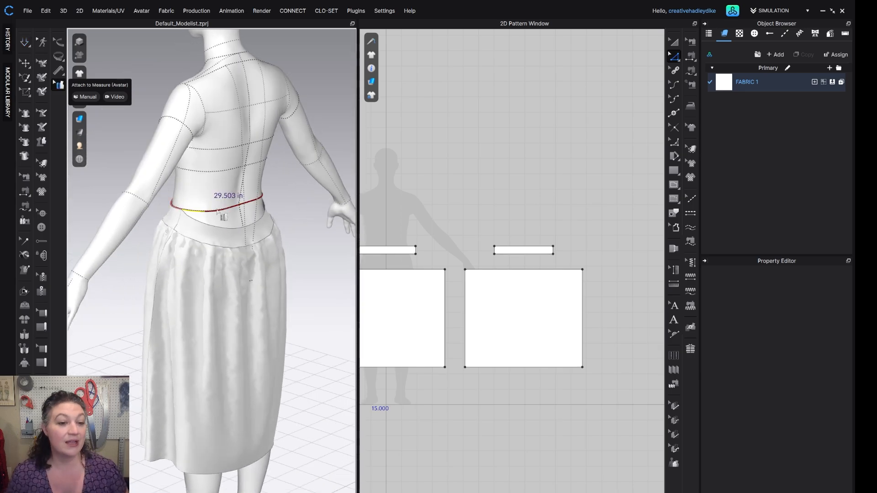
Step: Attach the back waistband's upper edge to the same waist measure and simulate the skirt again
{"action": "left_click", "coordinate": [251, 227]}
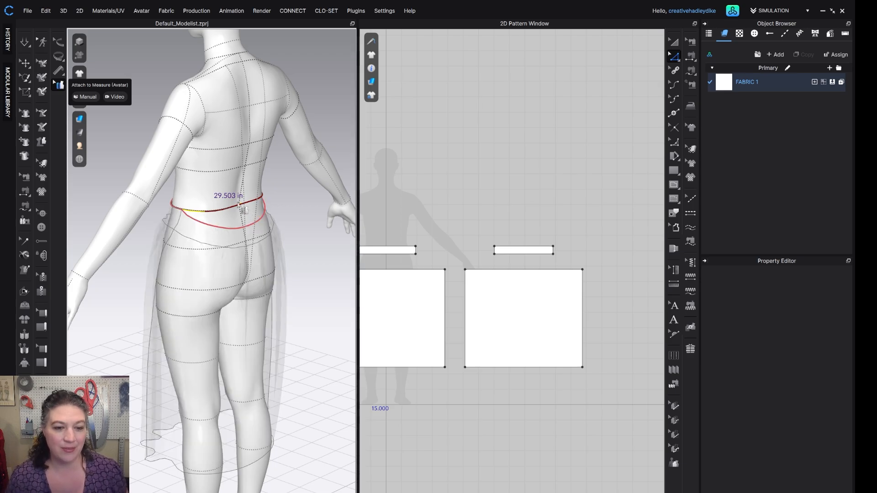
{"action": "scroll", "coordinate": [235, 210], "scroll_direction": "up", "scroll_amount": 3}
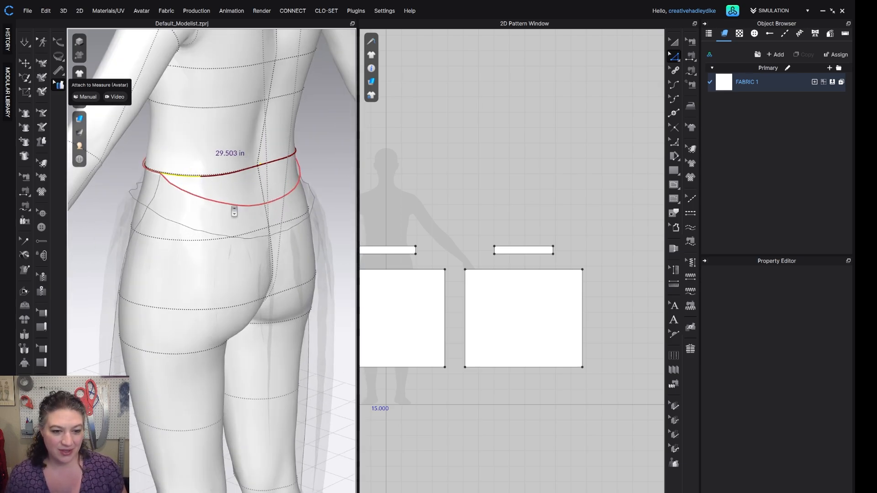
{"action": "left_click", "coordinate": [206, 180]}
{"action": "key", "text": "space"}
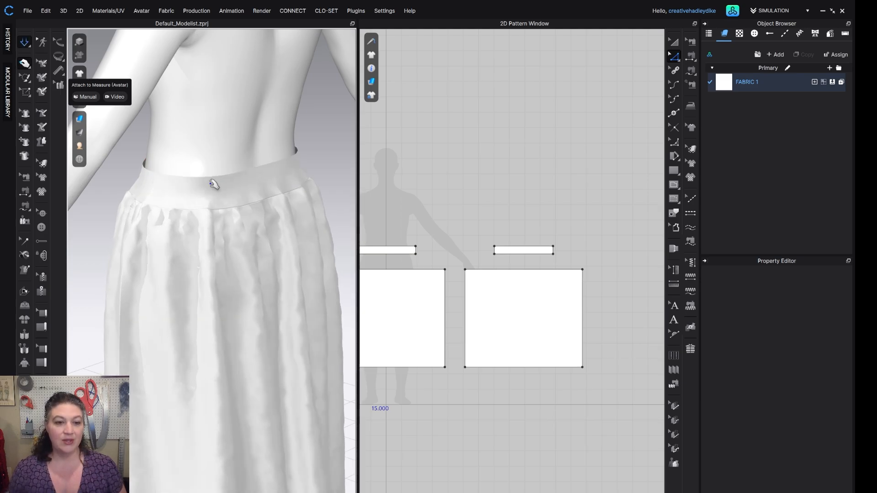
{"action": "scroll", "coordinate": [256, 219], "scroll_direction": "down", "scroll_amount": 6}
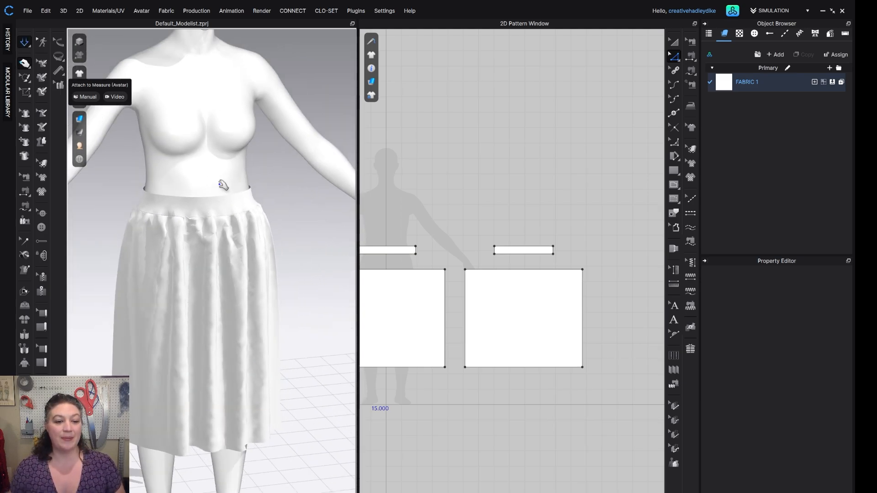
{"action": "middle_click_drag", "start_coordinate": [228, 202], "coordinate": [233, 176]}
{"action": "right_click_drag", "start_coordinate": [233, 176], "coordinate": [221, 184]}
{"action": "scroll", "coordinate": [235, 184], "scroll_direction": "down", "scroll_amount": 3}
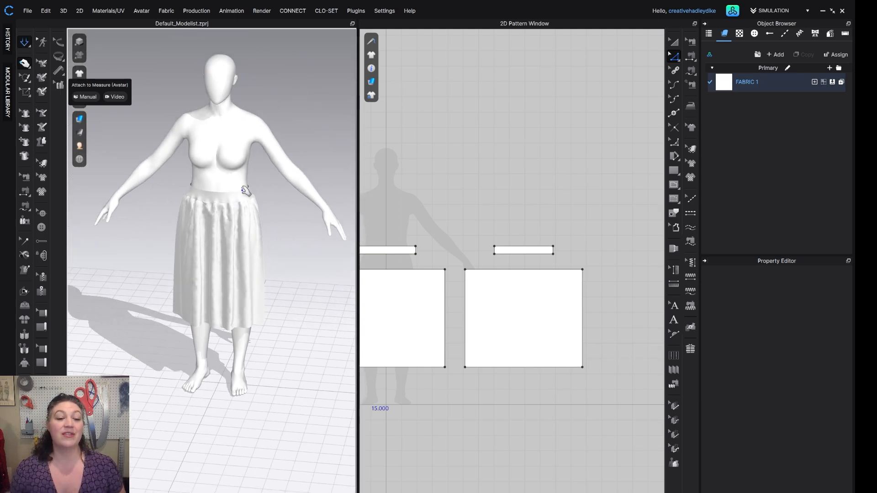
{"action": "left_click", "coordinate": [288, 218]}
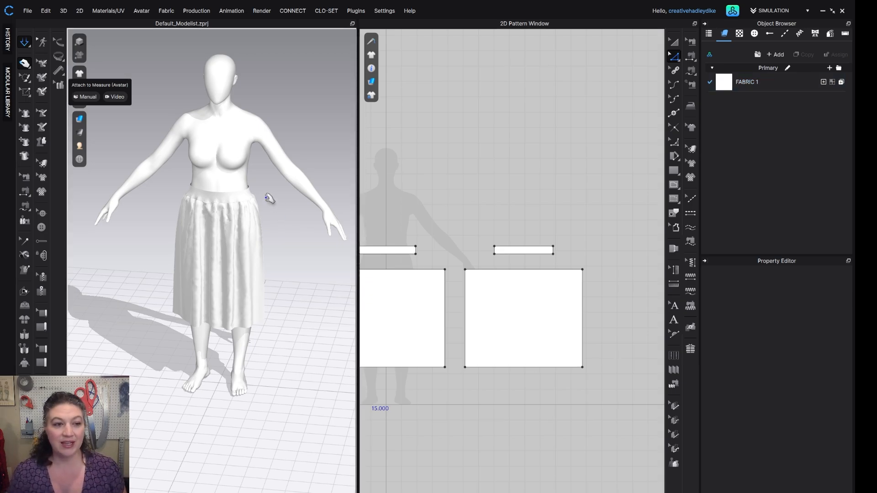
Step: Recheck the 2D and 3D line lengths of the front waistband's upper edge on the attached skirt, and clear the selection
{"action": "left_click", "coordinate": [401, 246]}
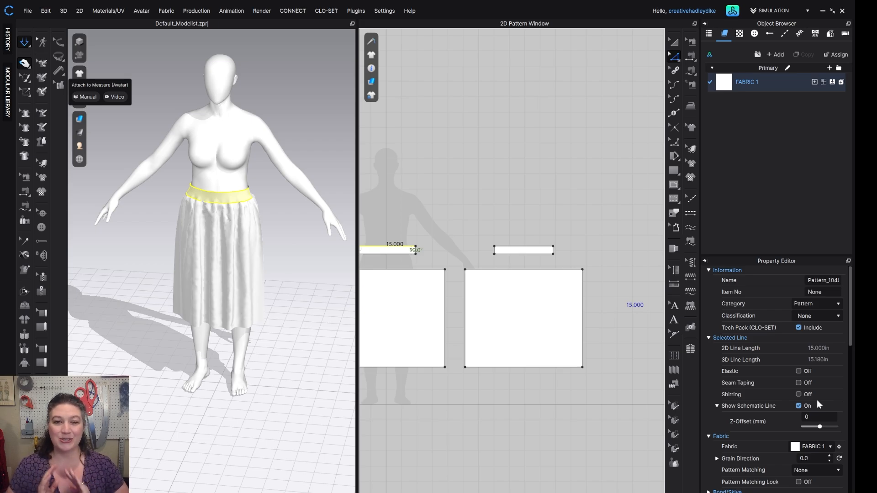
{"action": "scroll", "coordinate": [256, 268], "scroll_direction": "down", "scroll_amount": 4}
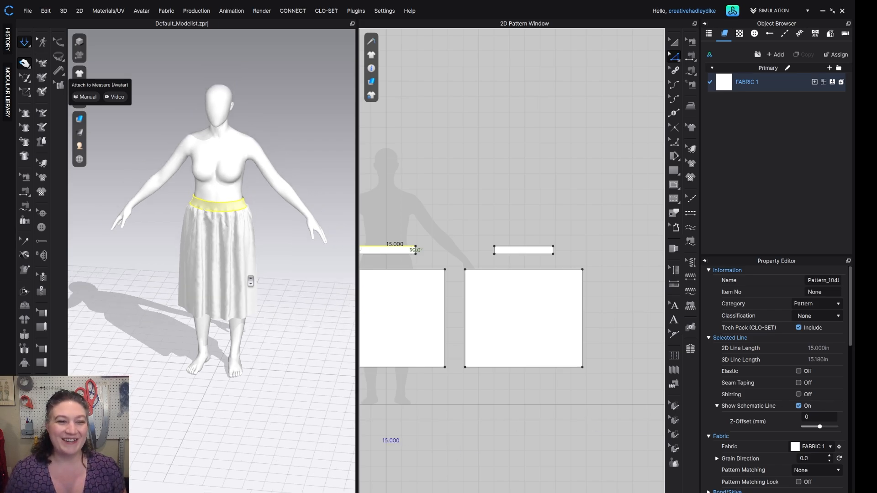
{"action": "scroll", "coordinate": [256, 271], "scroll_direction": "up", "scroll_amount": 5}
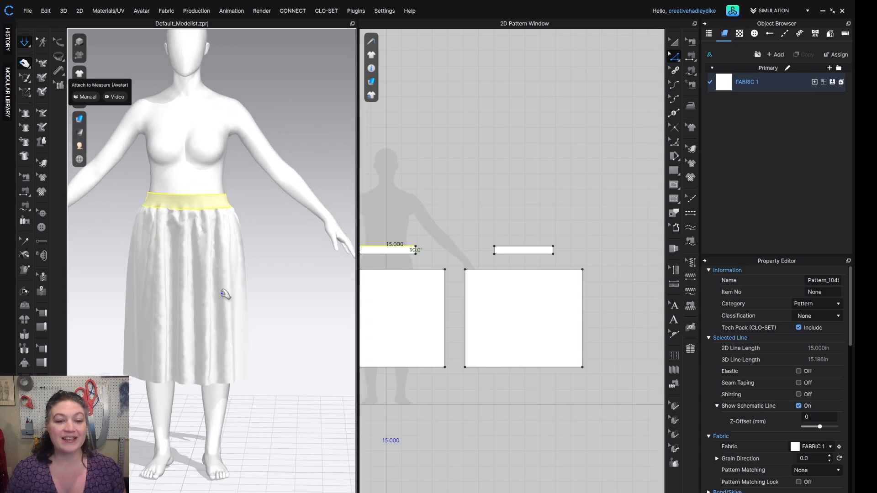
{"action": "left_click", "coordinate": [299, 284]}
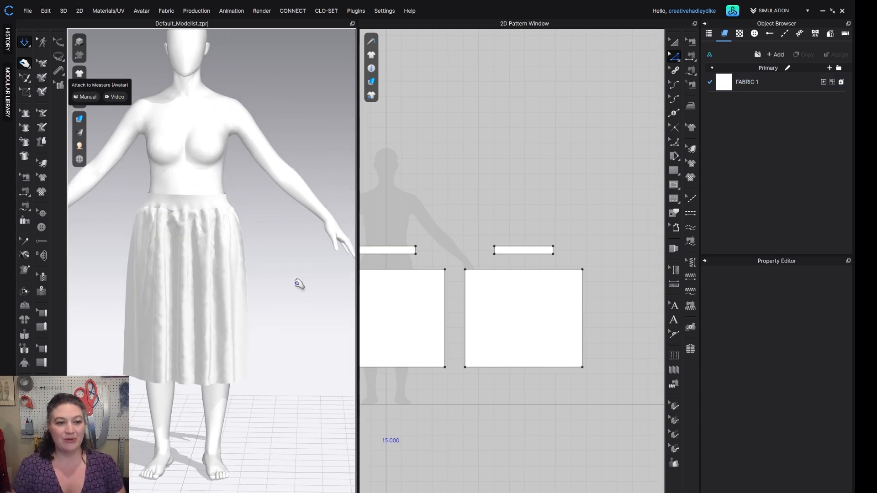